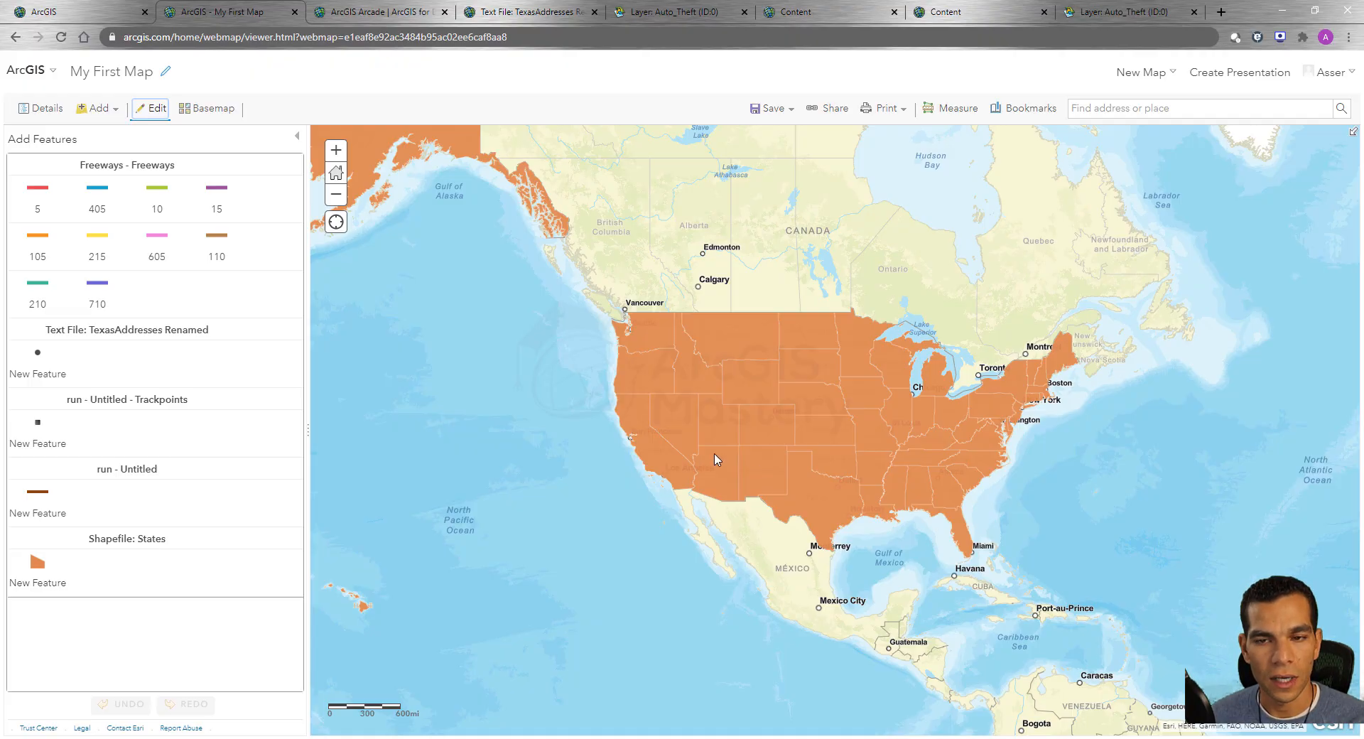
Add a map notes layer named Map Notes using the Citizen Requests template.
click(105, 110)
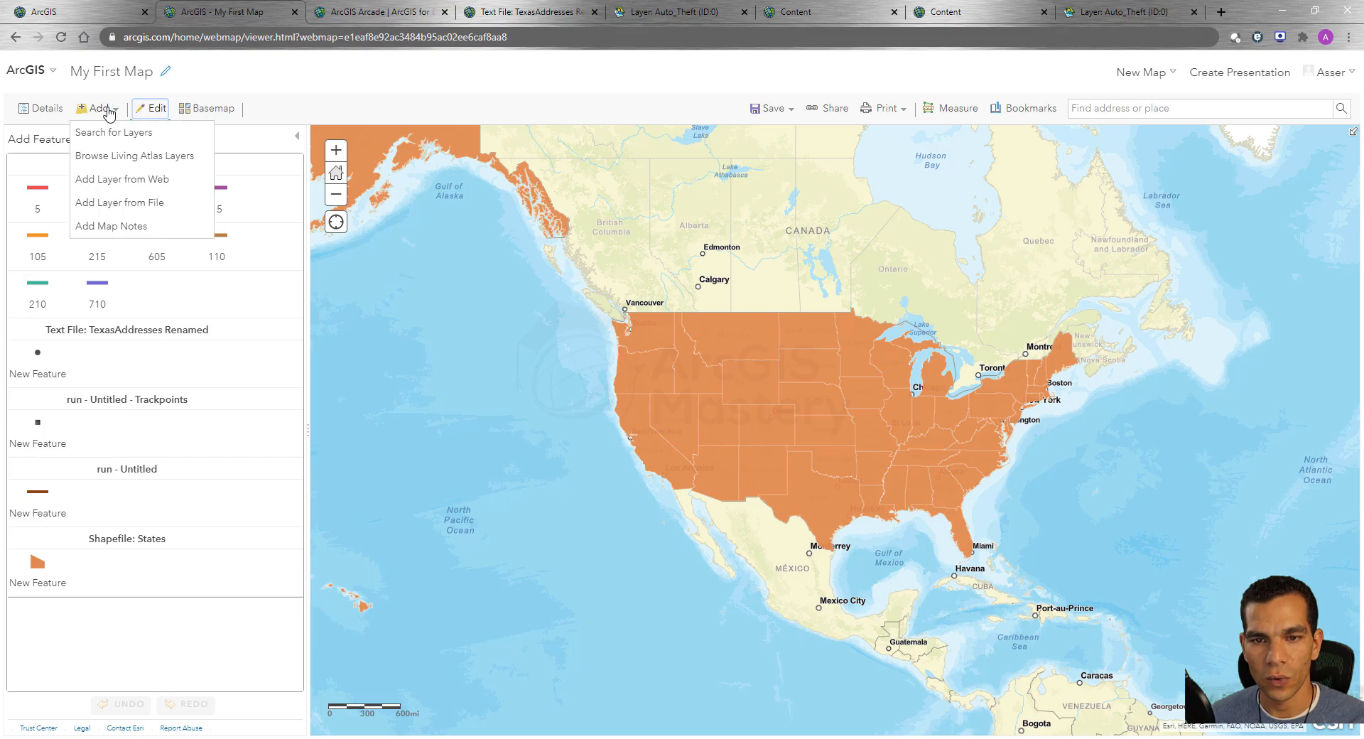
click(121, 228)
click(688, 396)
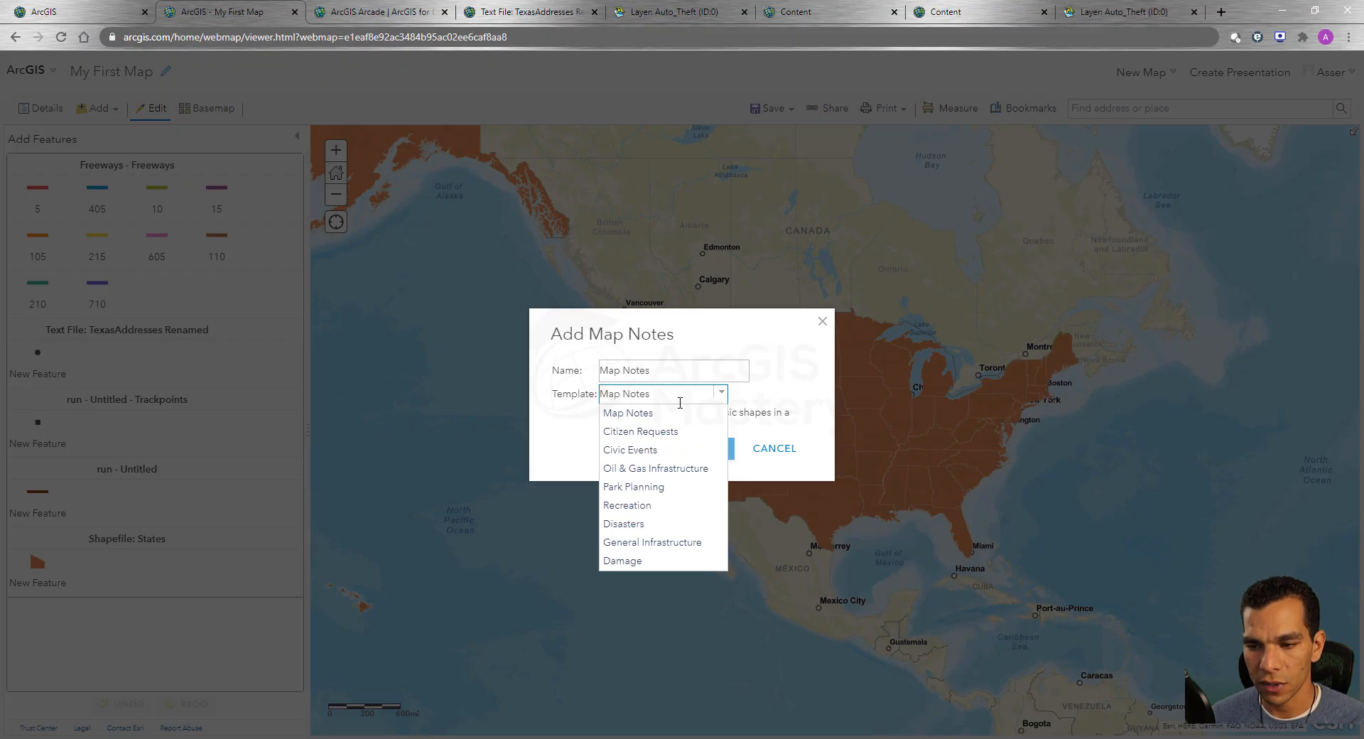
click(649, 433)
click(695, 472)
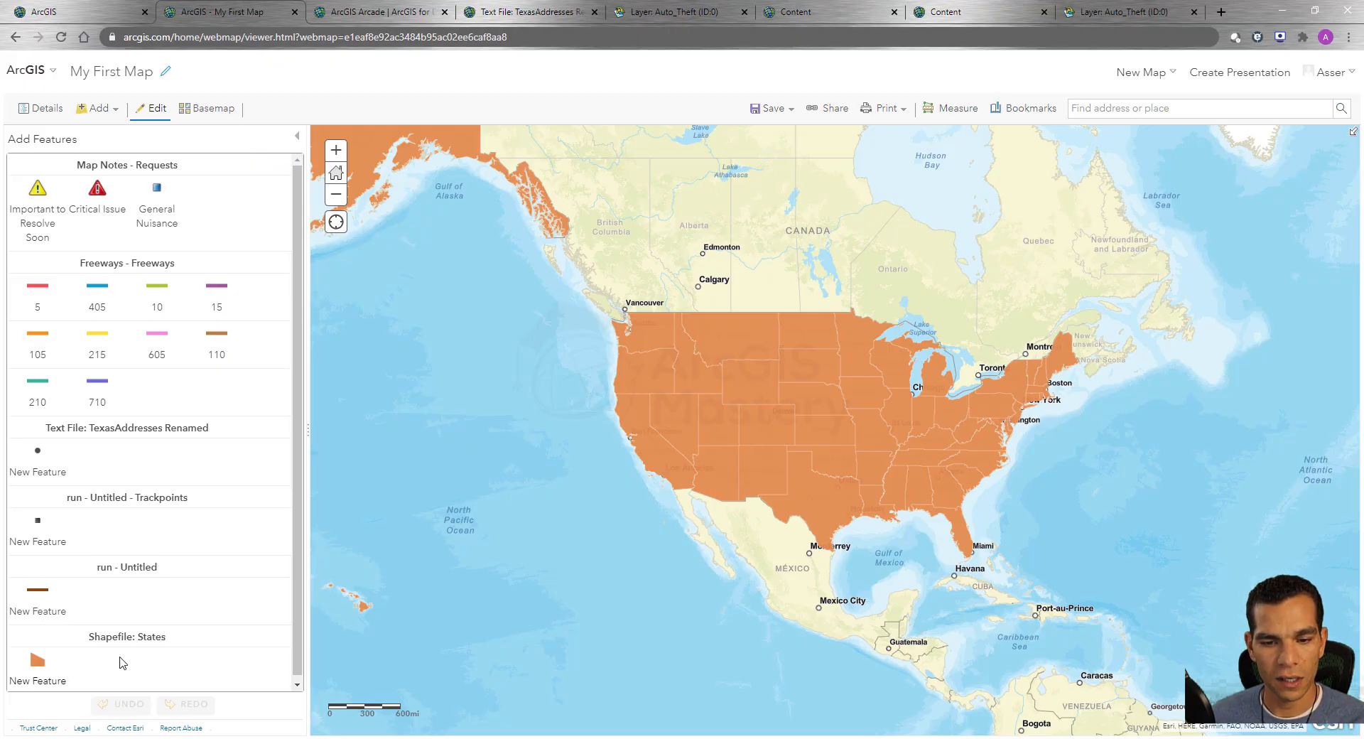
Draw a new four-sided Shapefile: States polygon in the Pacific Ocean off the US west coast.
click(38, 664)
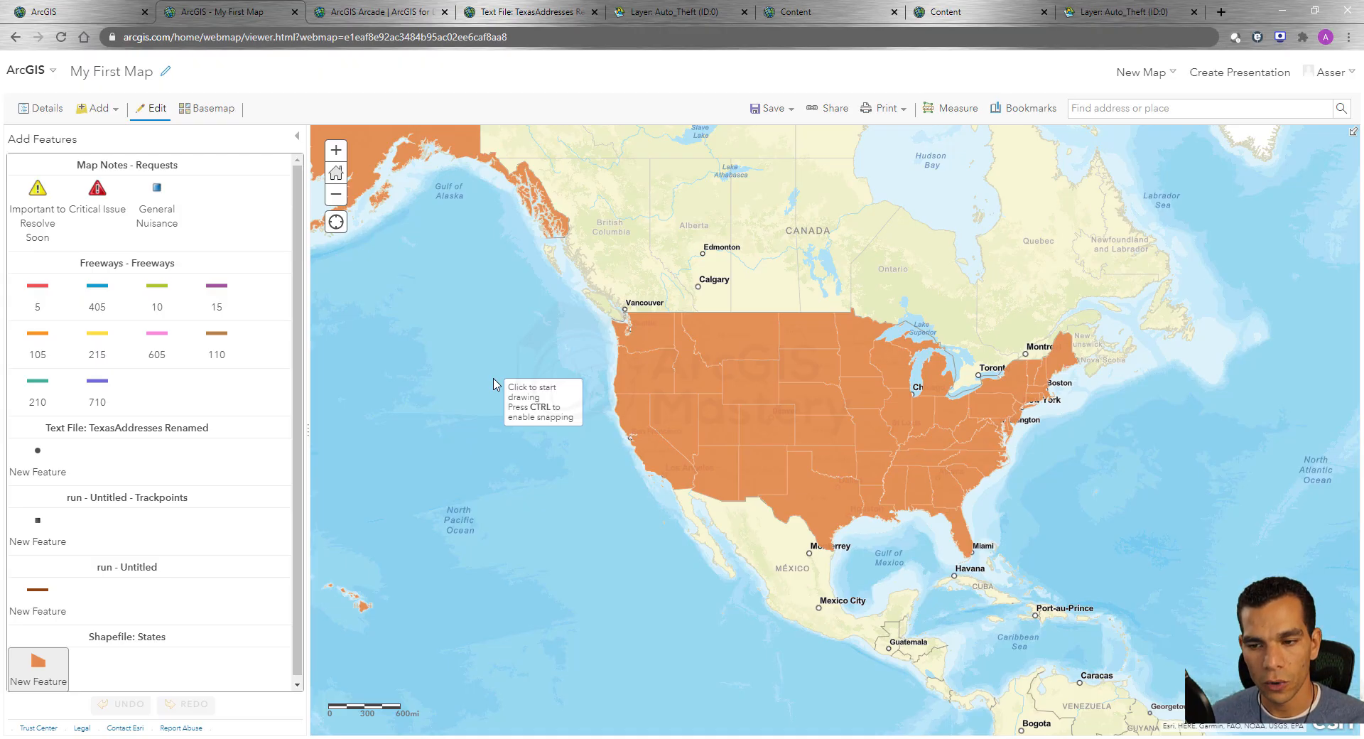
click(503, 324)
click(577, 433)
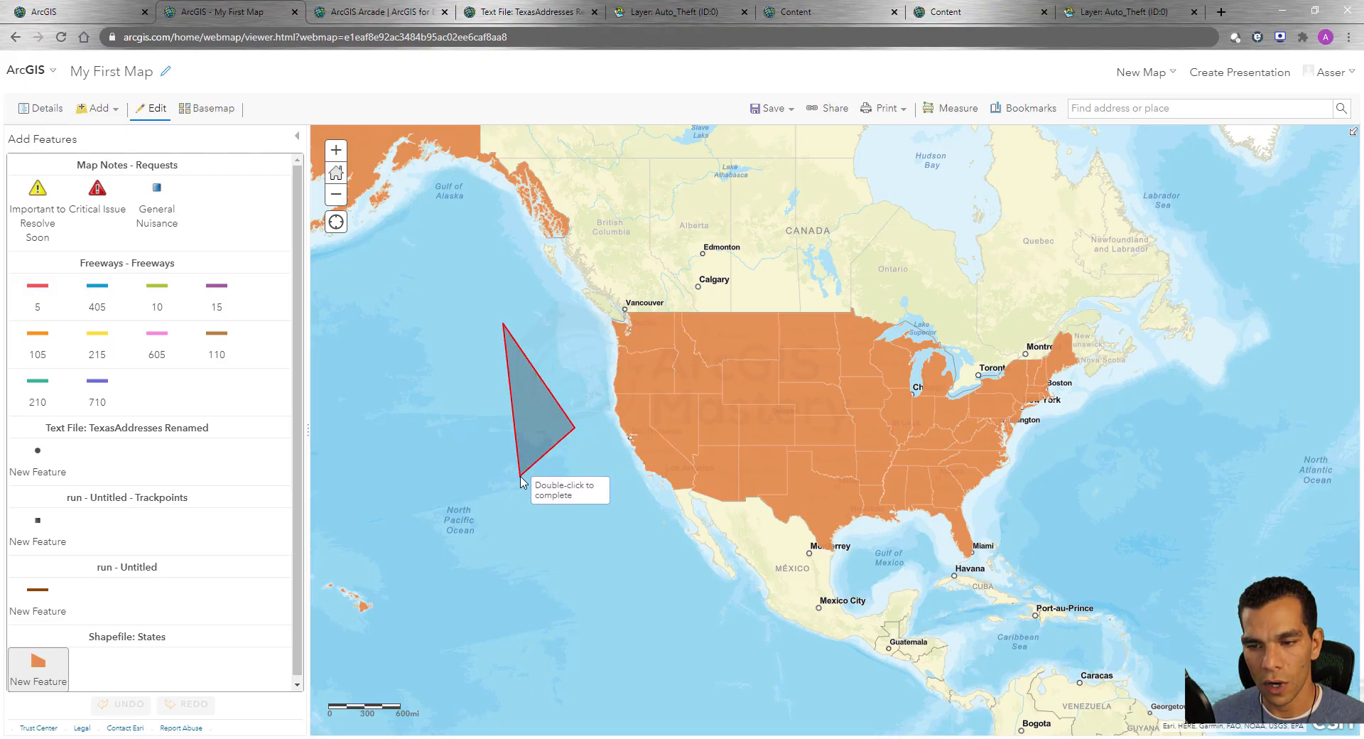
click(521, 474)
double_click(402, 375)
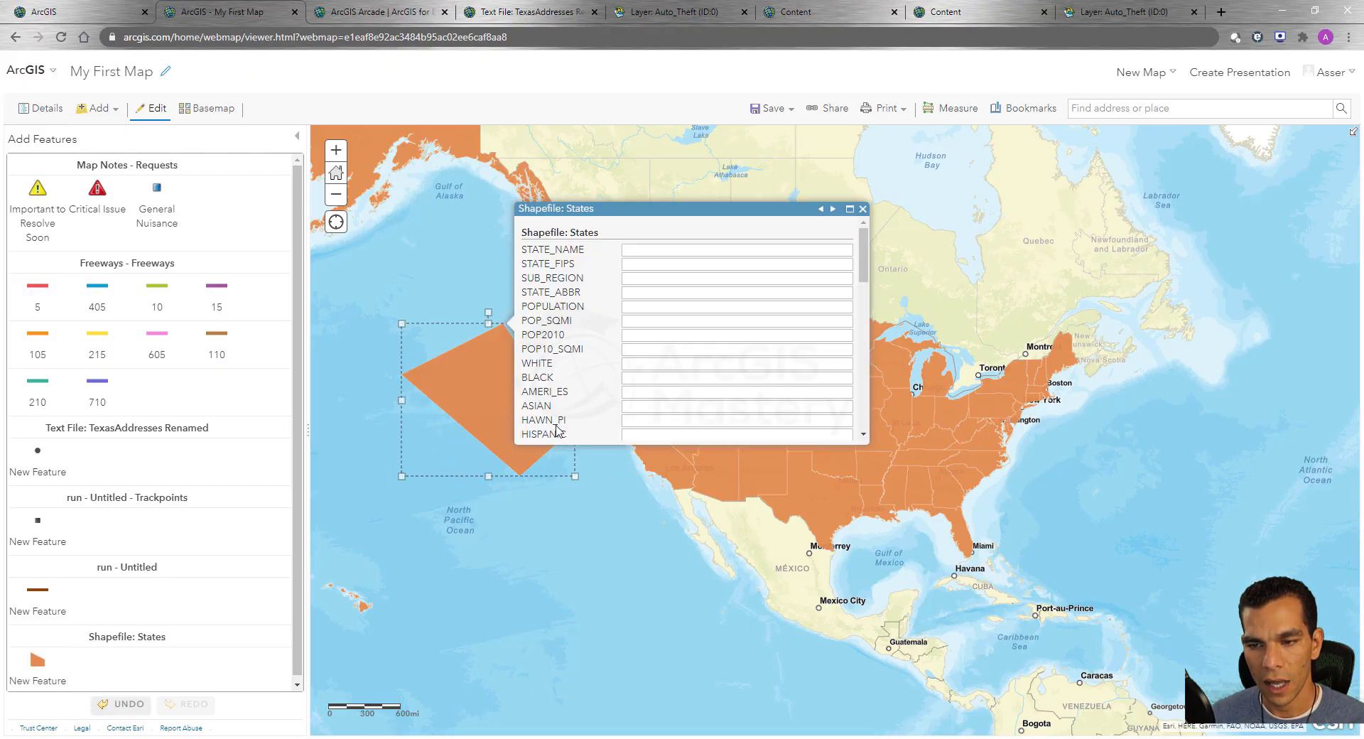
Set the new polygon's STATE_NAME to asdasd, STATE_FIPS to as and SUB_REGION to asd.
click(744, 250)
text(asd)
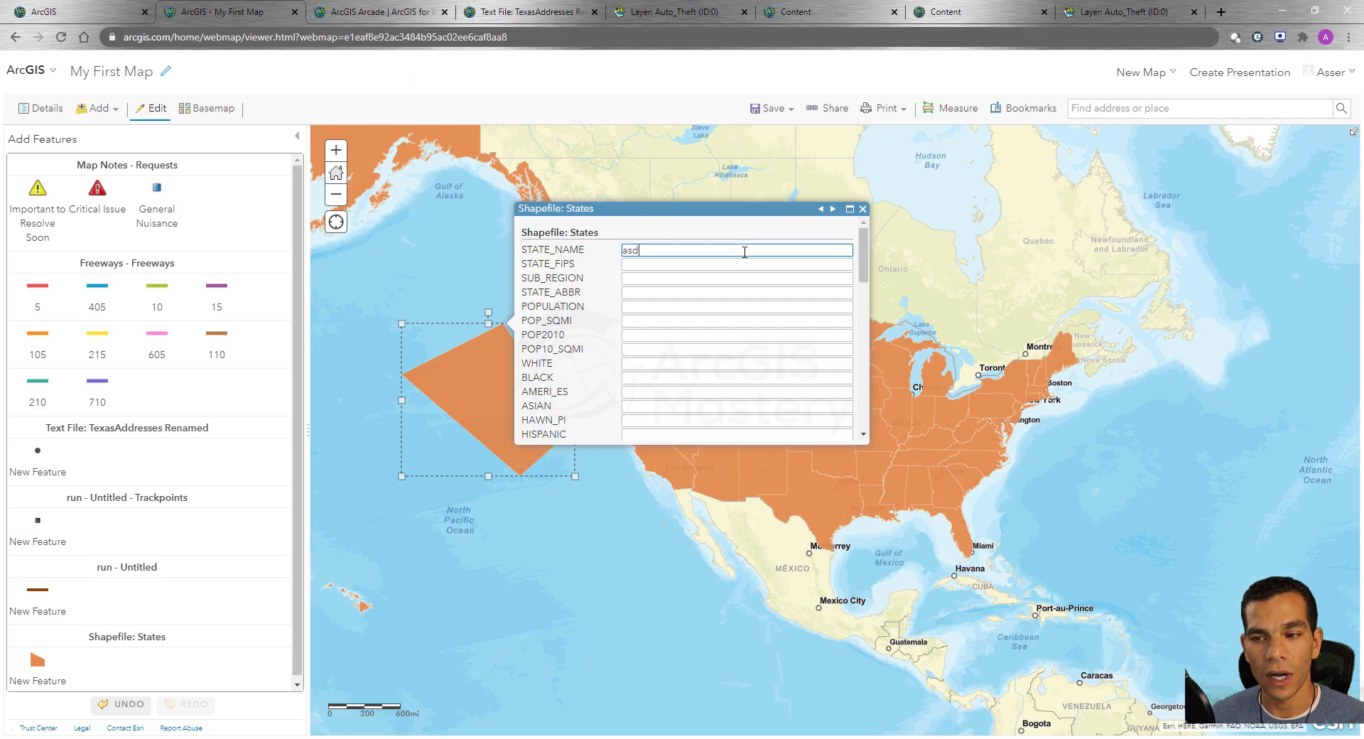
text(asd)
key(Tab)
text(as)
key(Tab)
text(asd)
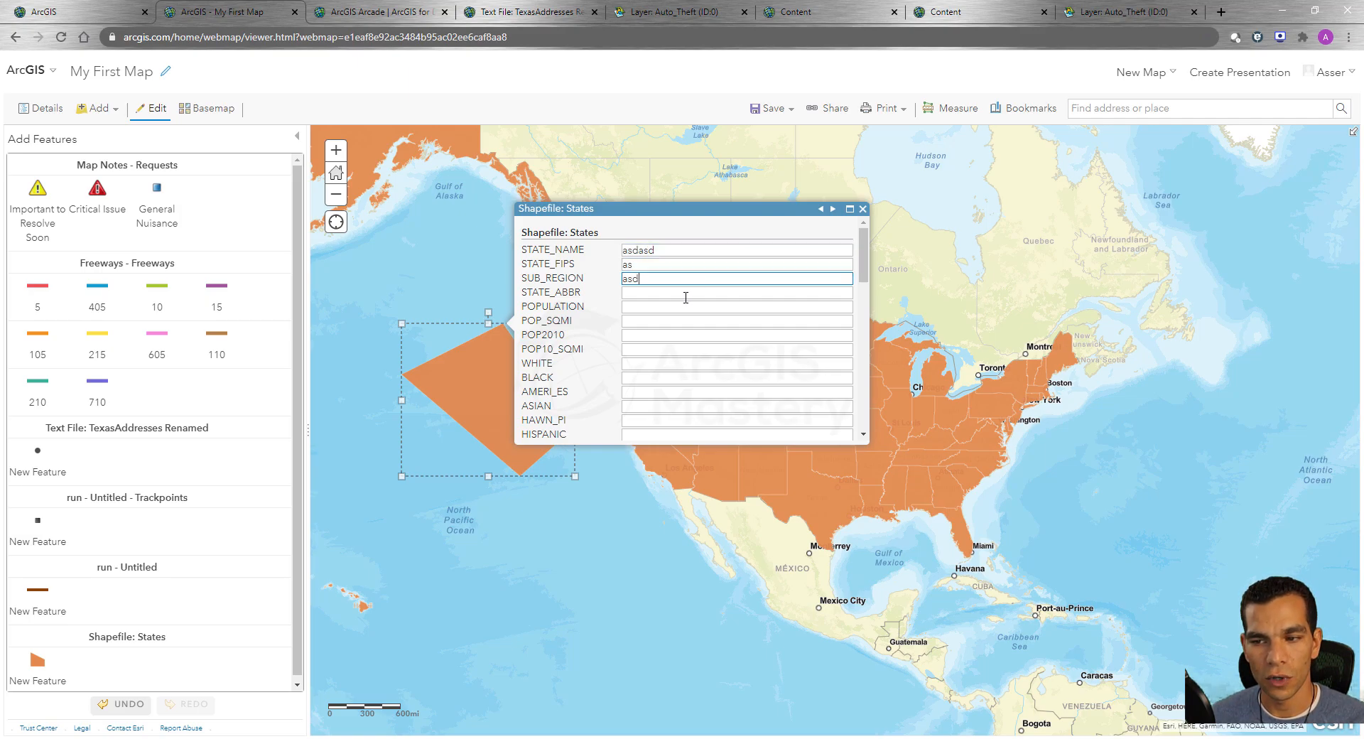
Set STATE_ABBR to as, try entering as for POPULATION, and close the polygon's attribute form.
key(Tab)
text(as)
key(Tab)
text(as)
scroll(710, 369, down, 9)
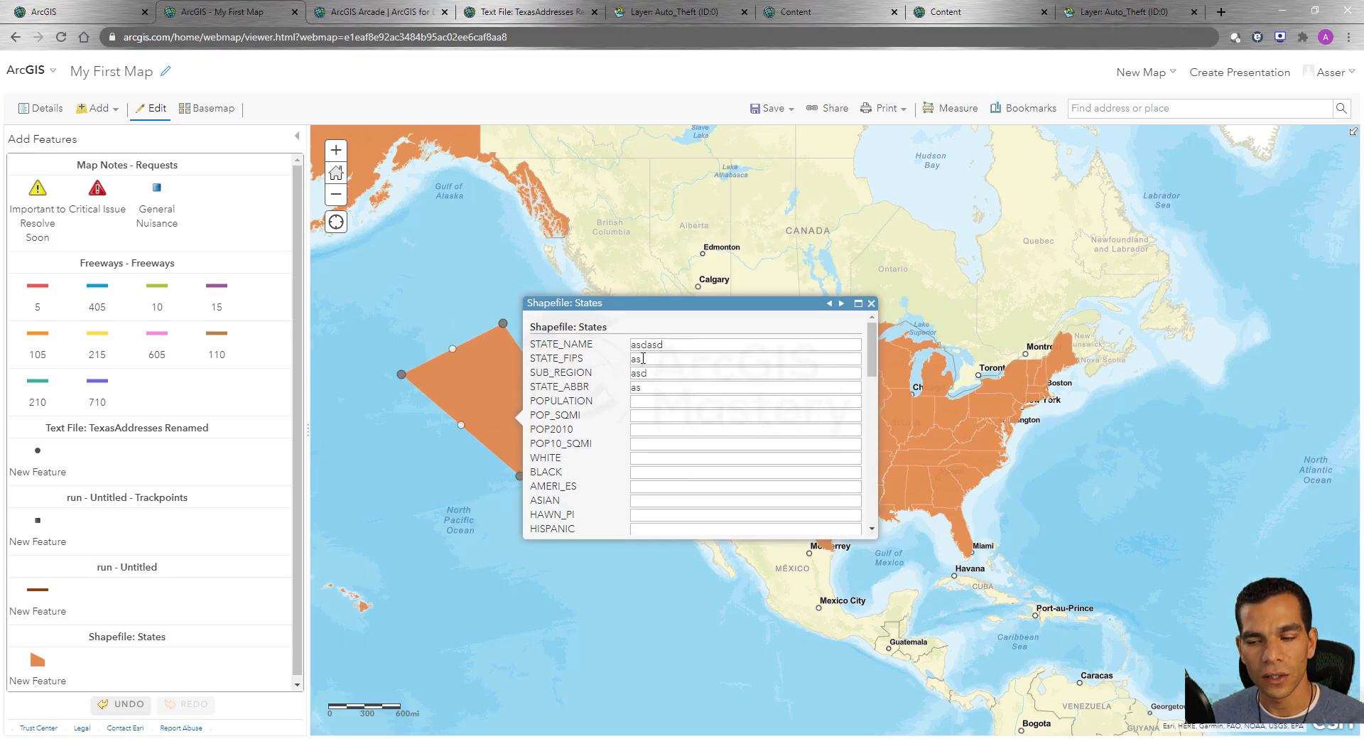
scroll(642, 365, down, 10)
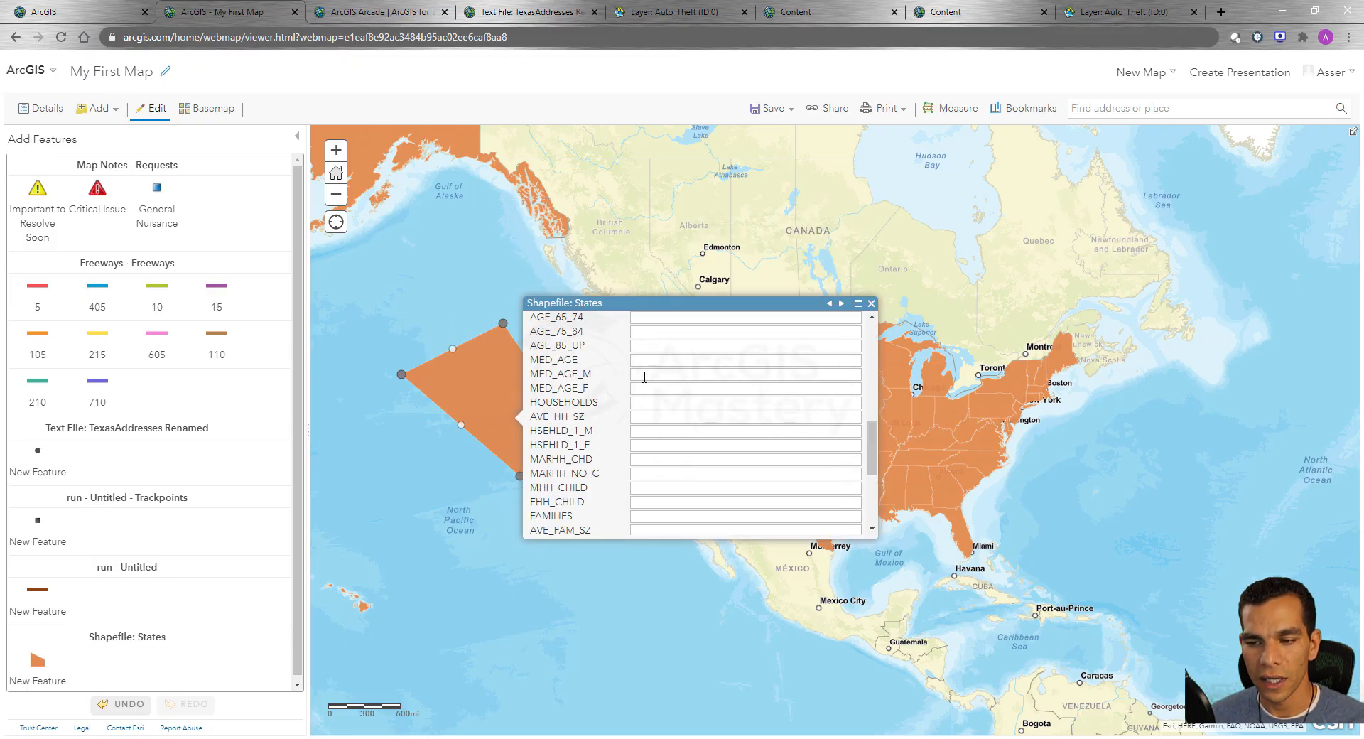
click(615, 523)
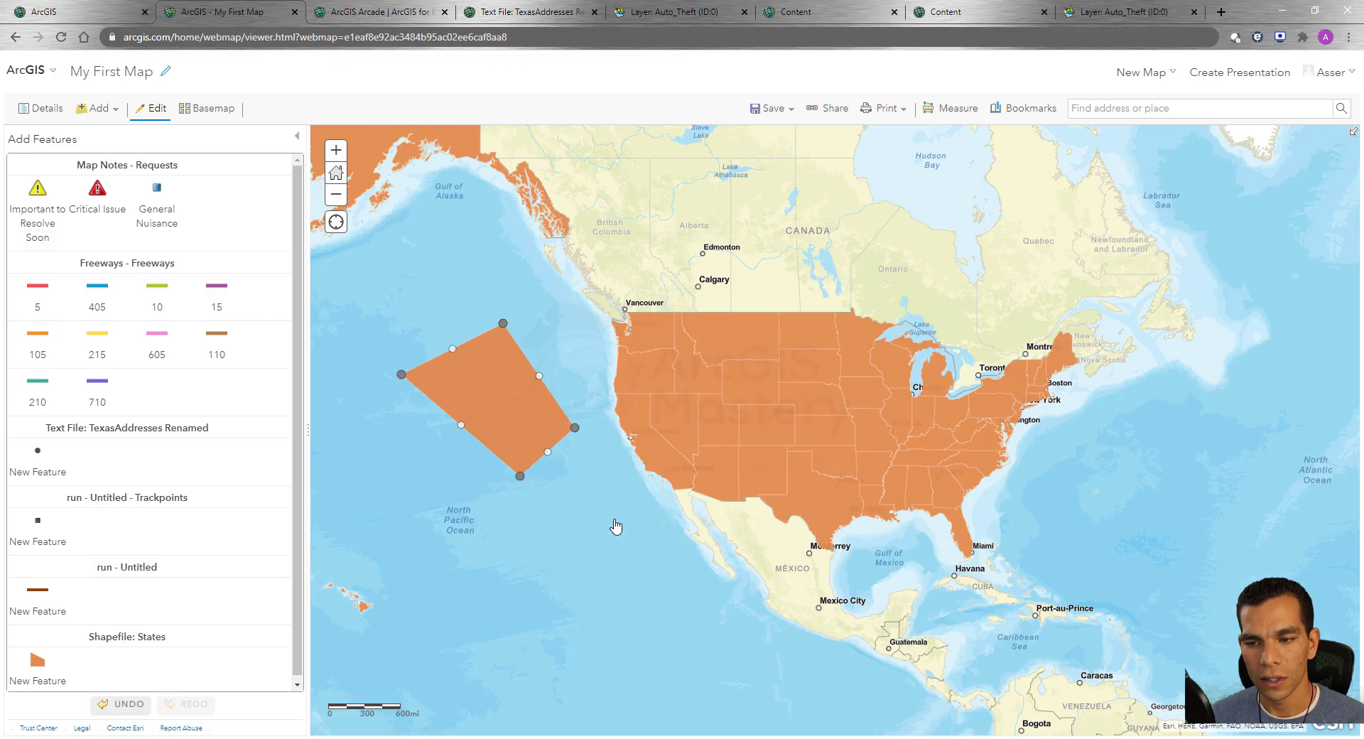
click(431, 541)
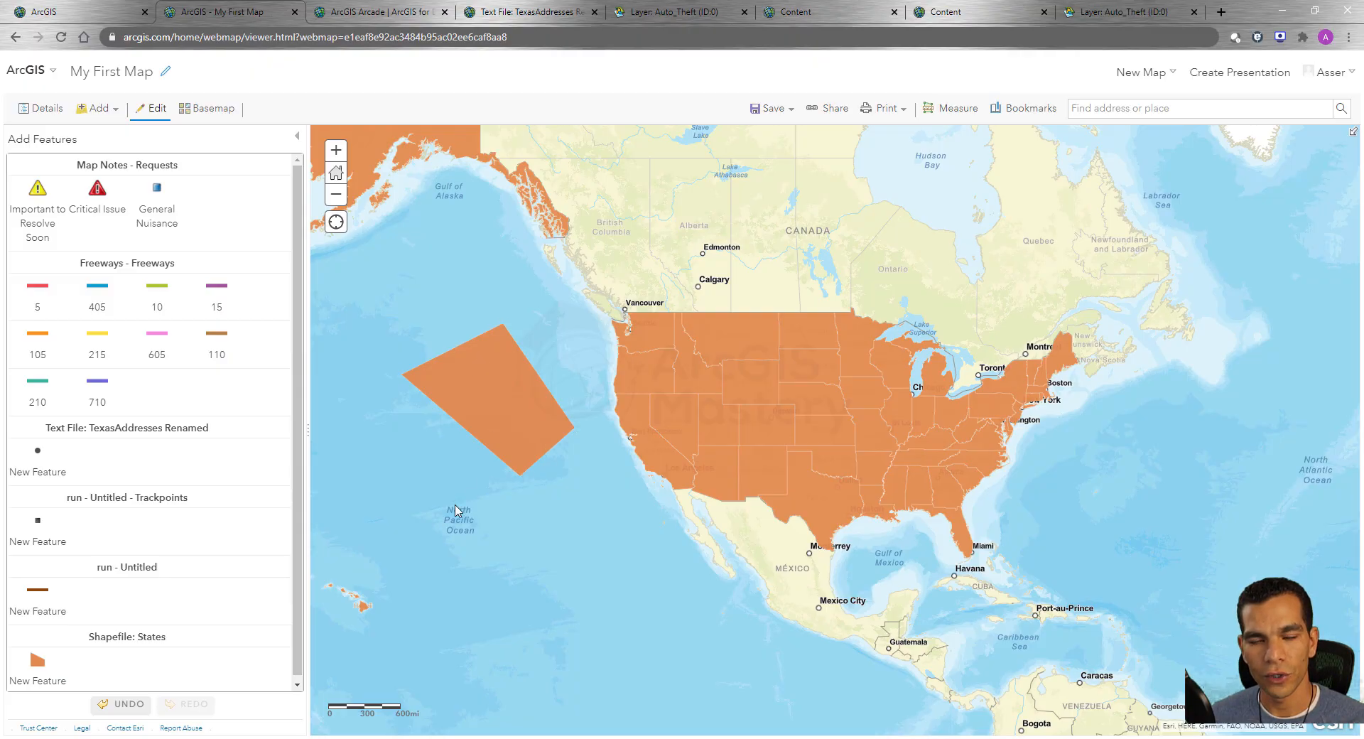
Edit the Pacific polygon's vertices: move its western corner northeast and pull a new vertex outward from the southwest edge.
click(491, 415)
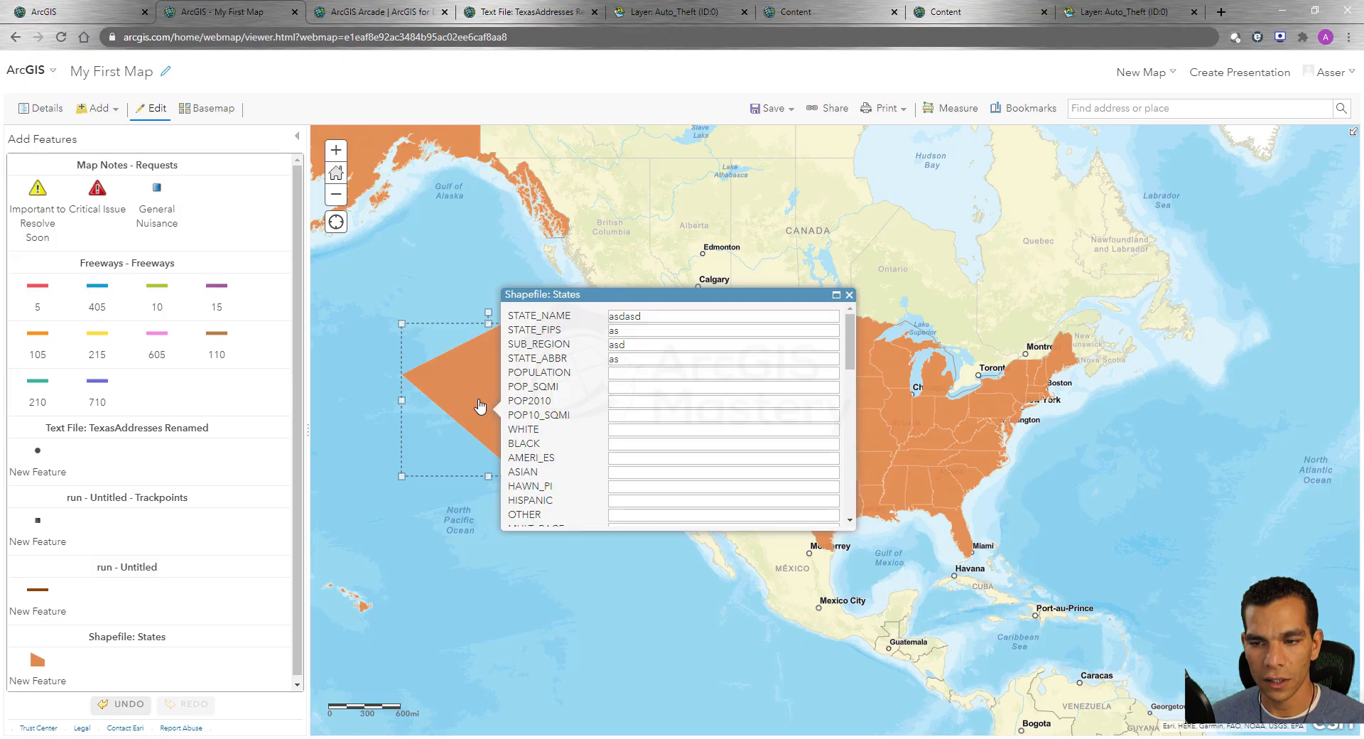
click(481, 406)
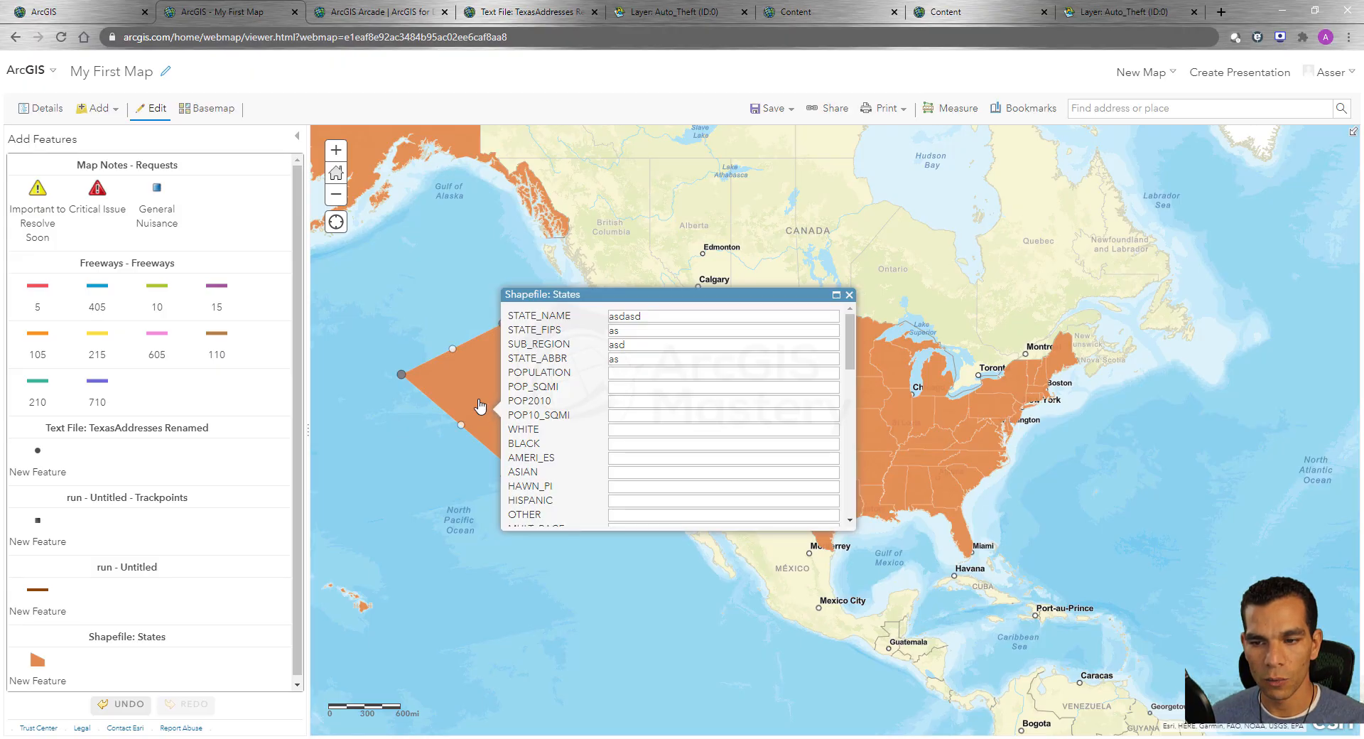
click(849, 295)
drag(401, 375, 428, 365)
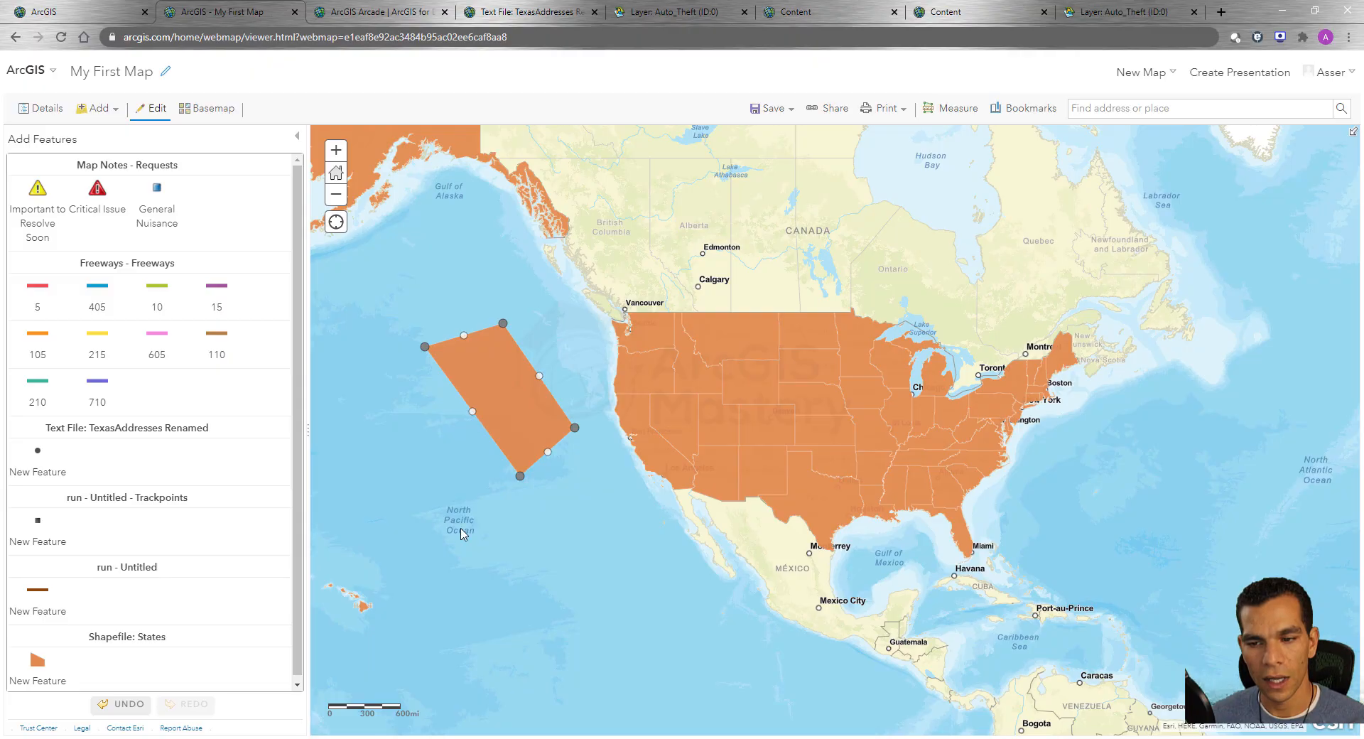
drag(473, 414, 454, 430)
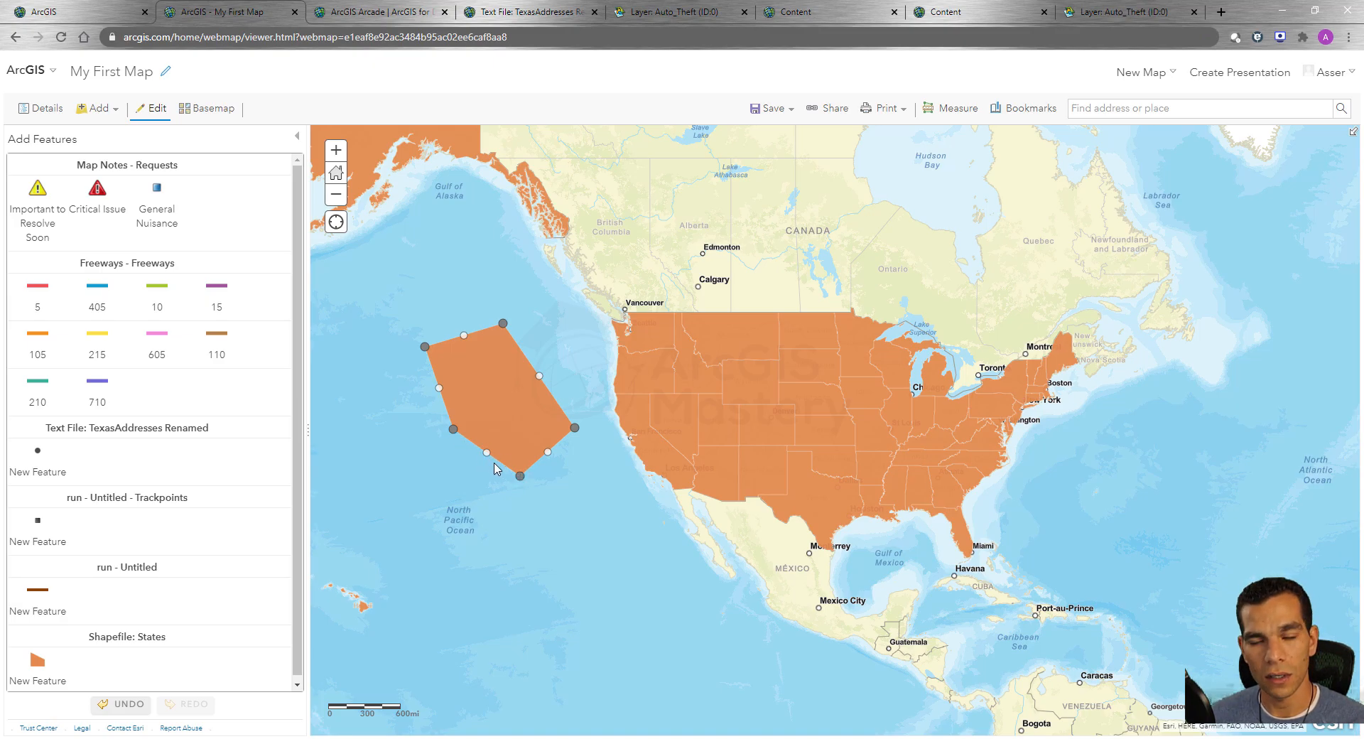
Pull another new vertex inward from the polygon's lower southwest edge, and delete that vertex again.
drag(487, 452, 496, 411)
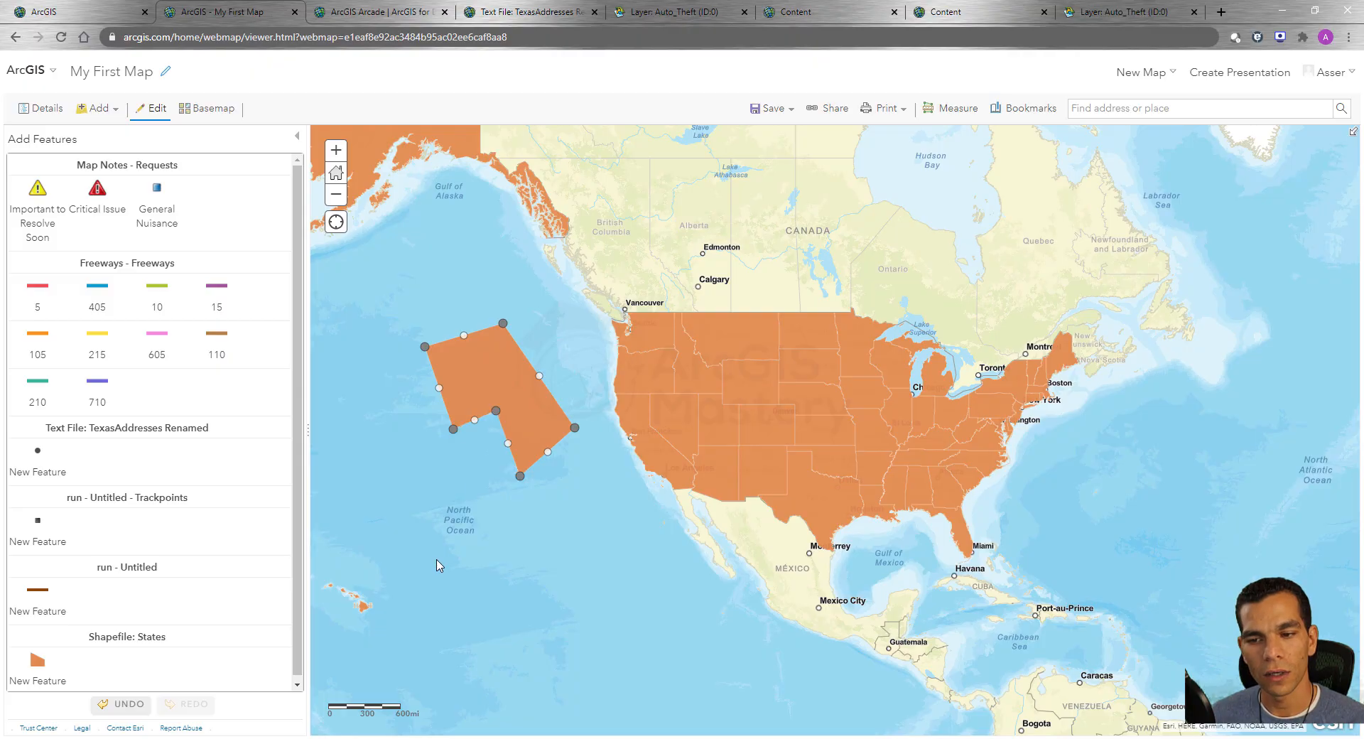
right_click(497, 411)
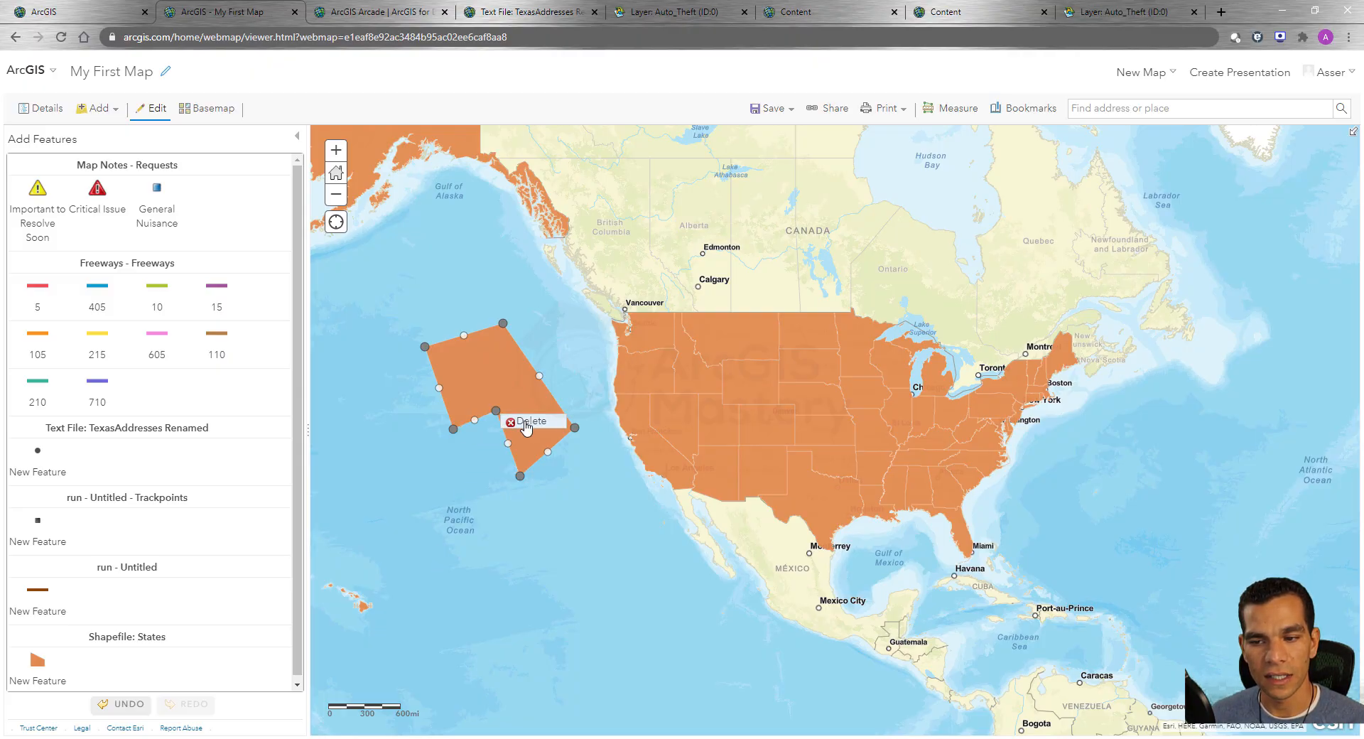
click(529, 420)
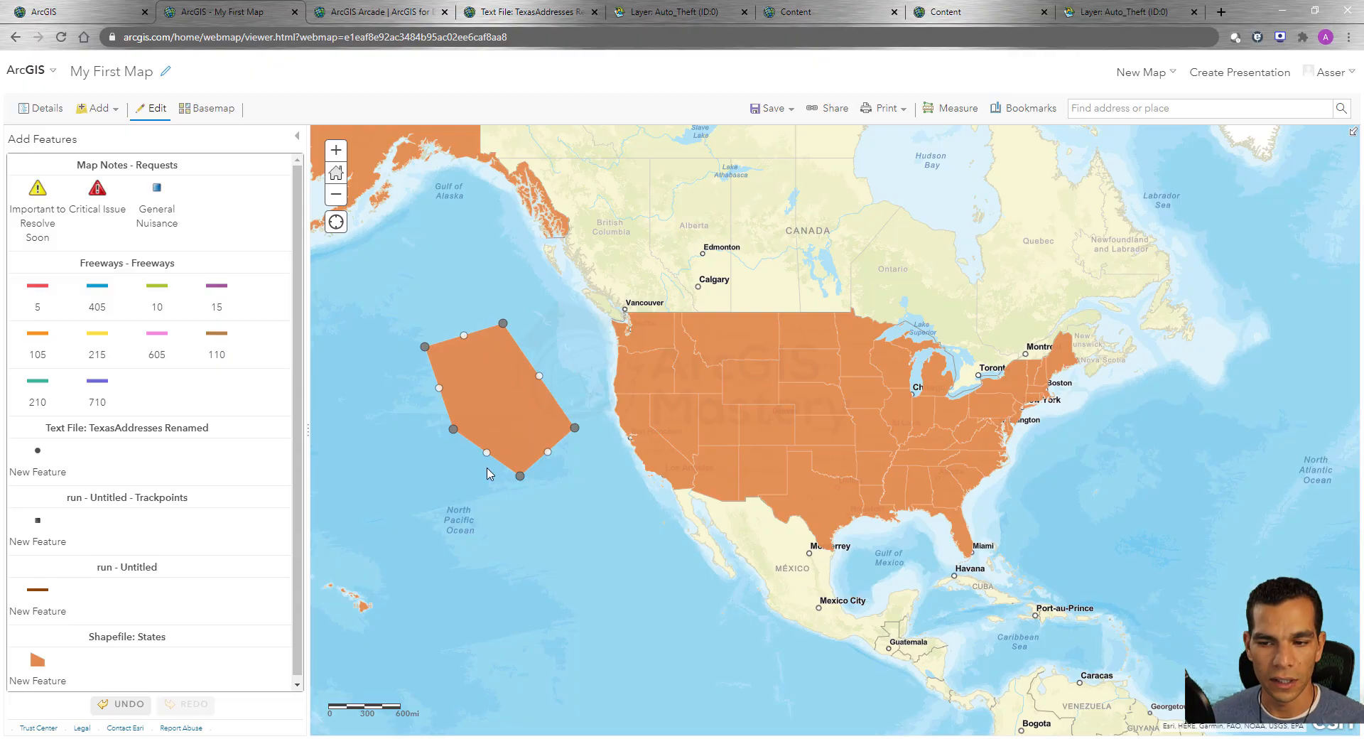
Move the whole Pacific polygon southeast toward Baja California and deselect it.
drag(504, 407, 562, 540)
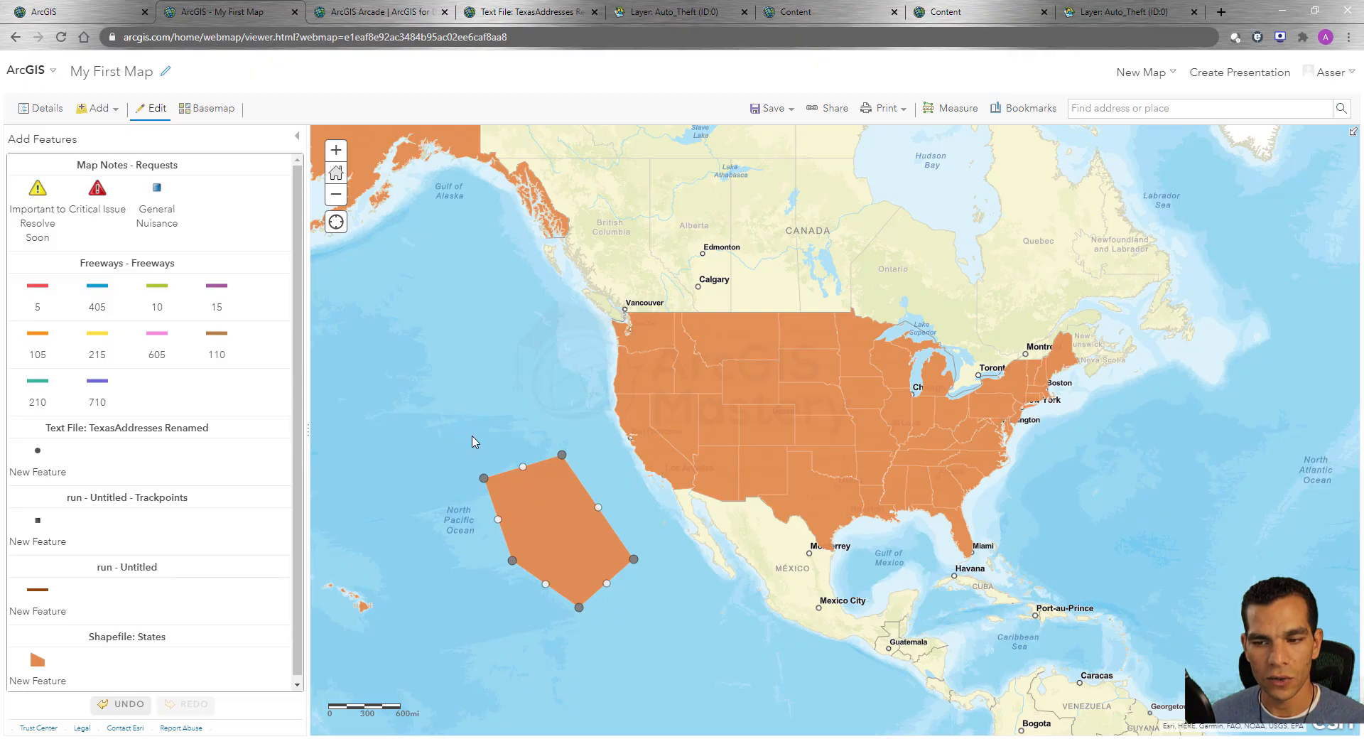
click(321, 550)
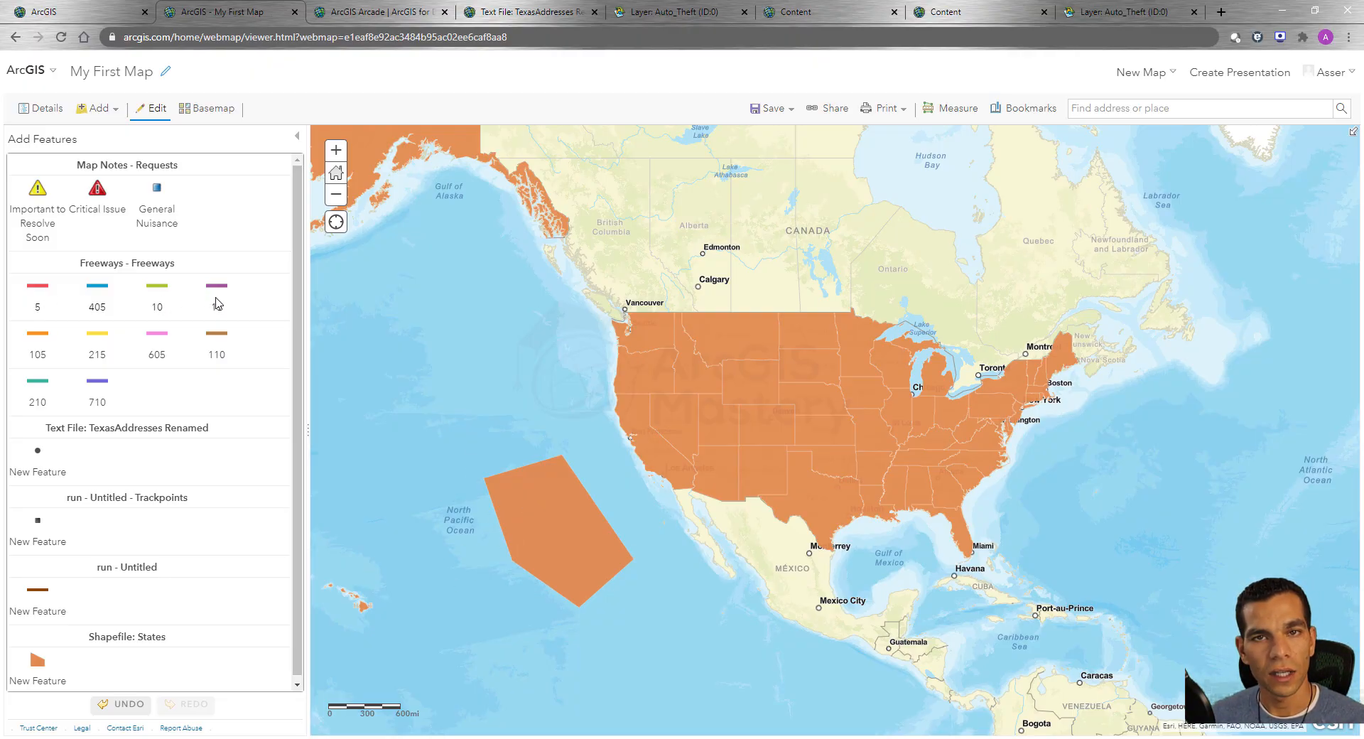
Draw a three-segment Freeways line of type 5 in the Pacific Ocean, northwest of the new polygon.
click(39, 292)
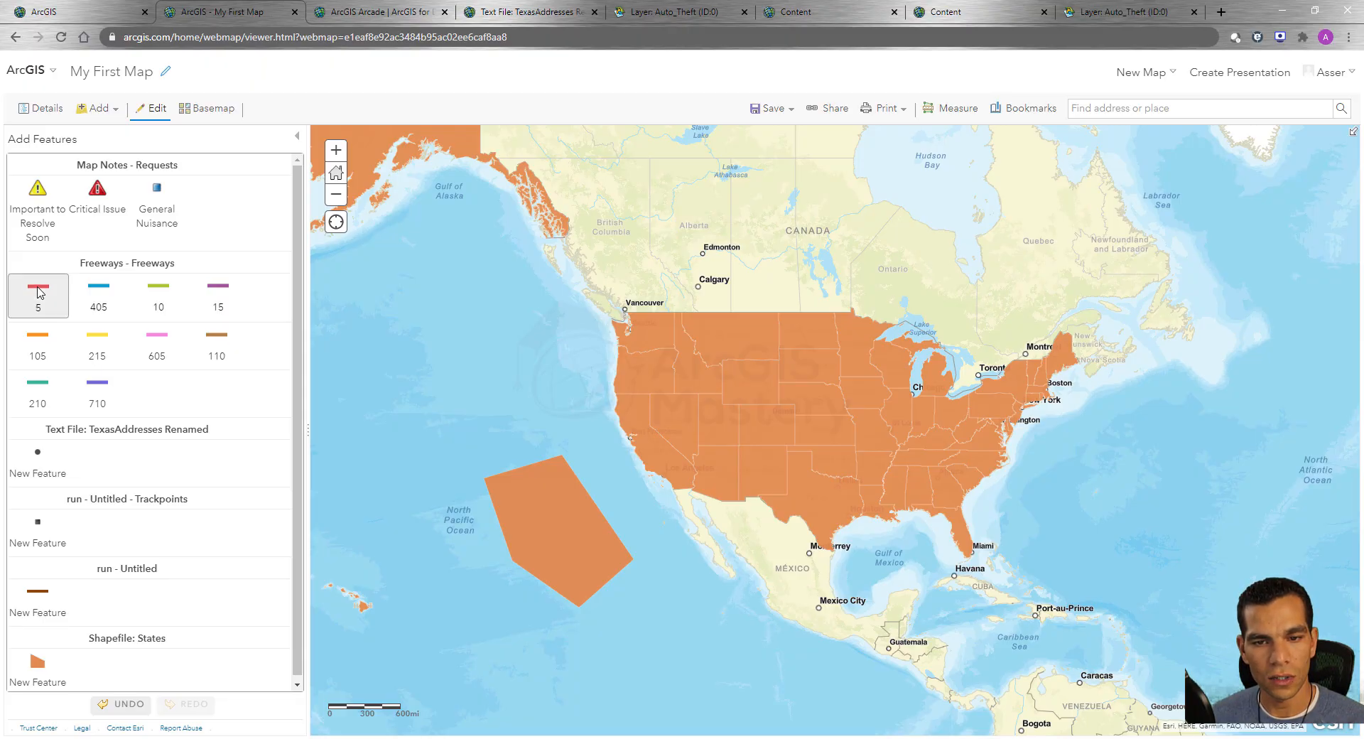
click(470, 245)
click(491, 346)
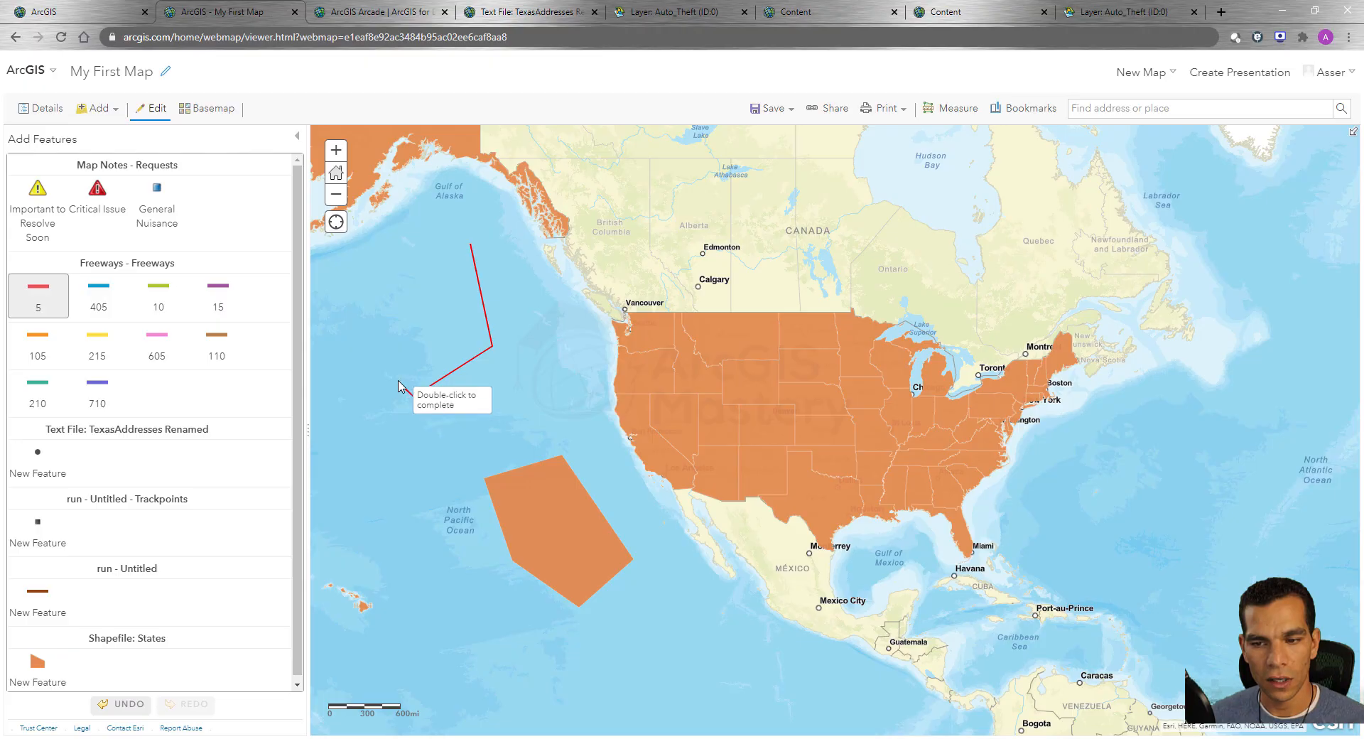
click(413, 395)
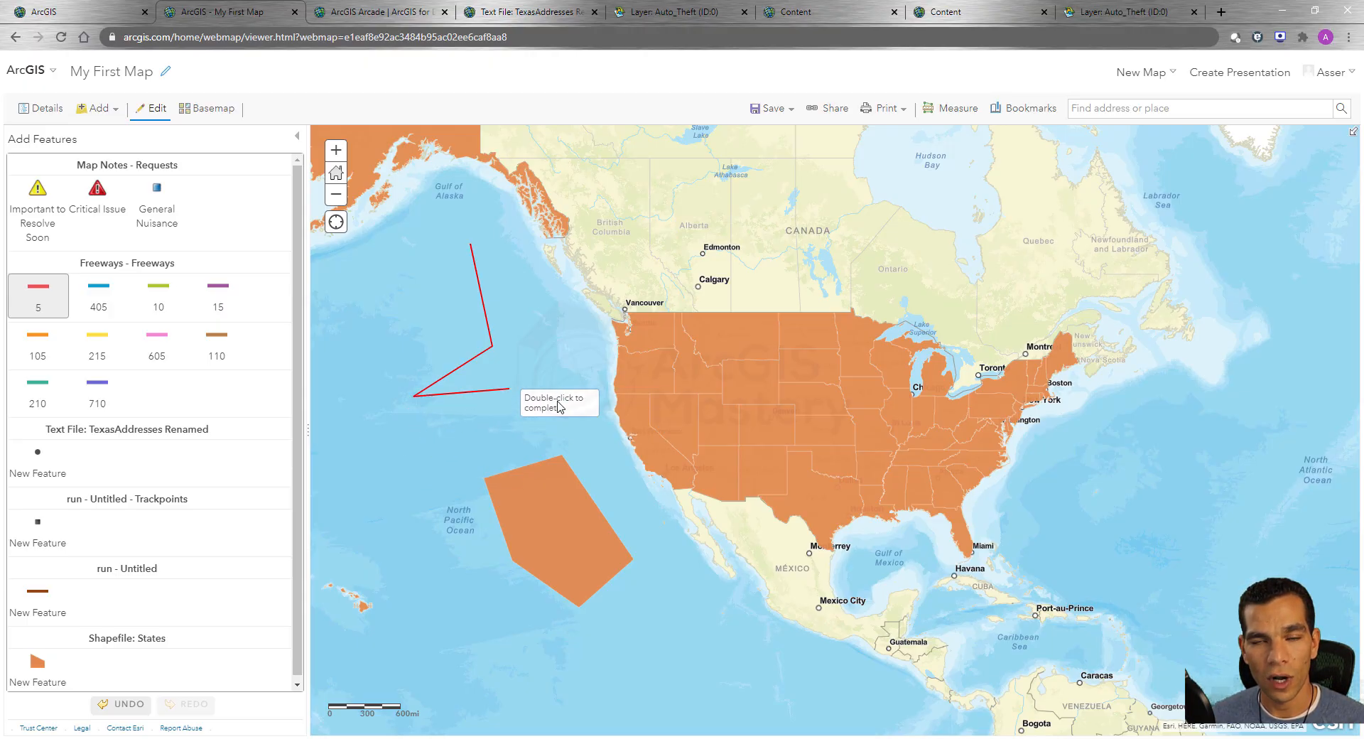
double_click(362, 313)
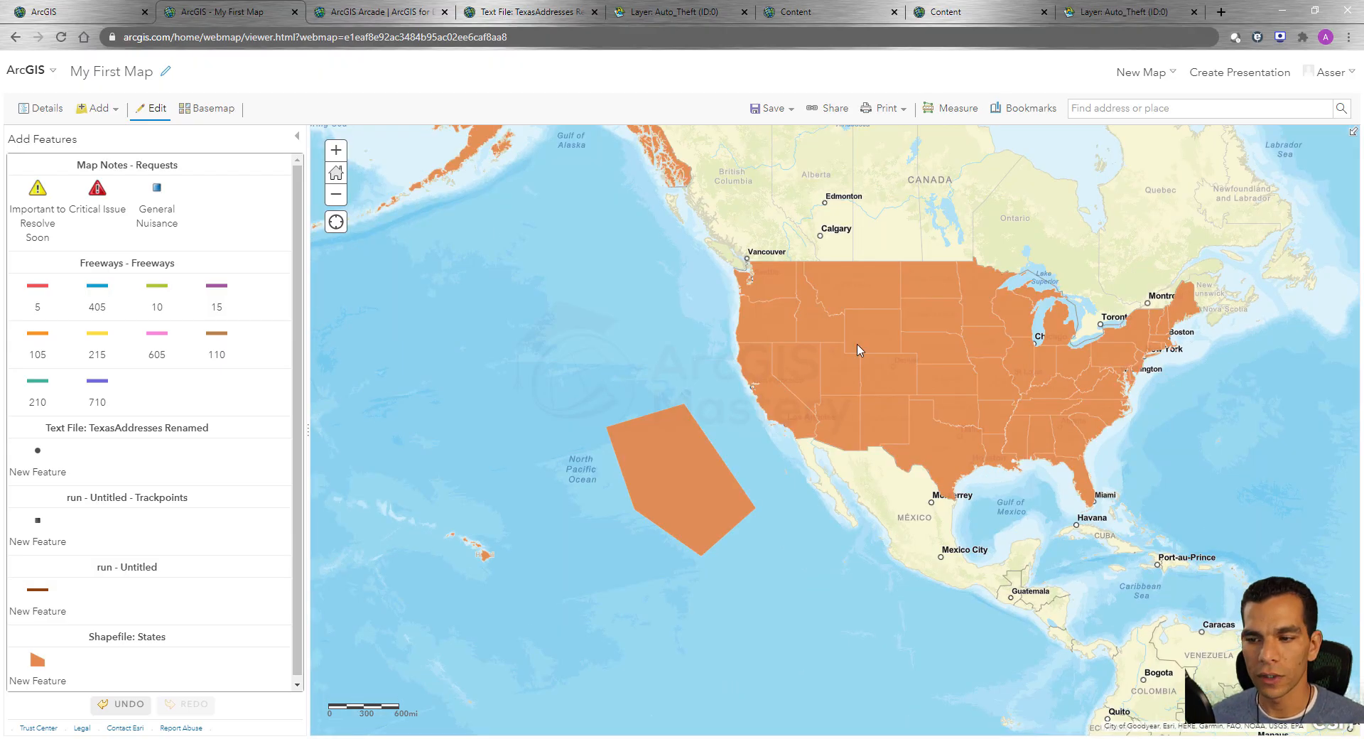
Hide the Shapefile: States layer to uncover the basemap beneath the Southern California freeways.
scroll(779, 401, up, 3)
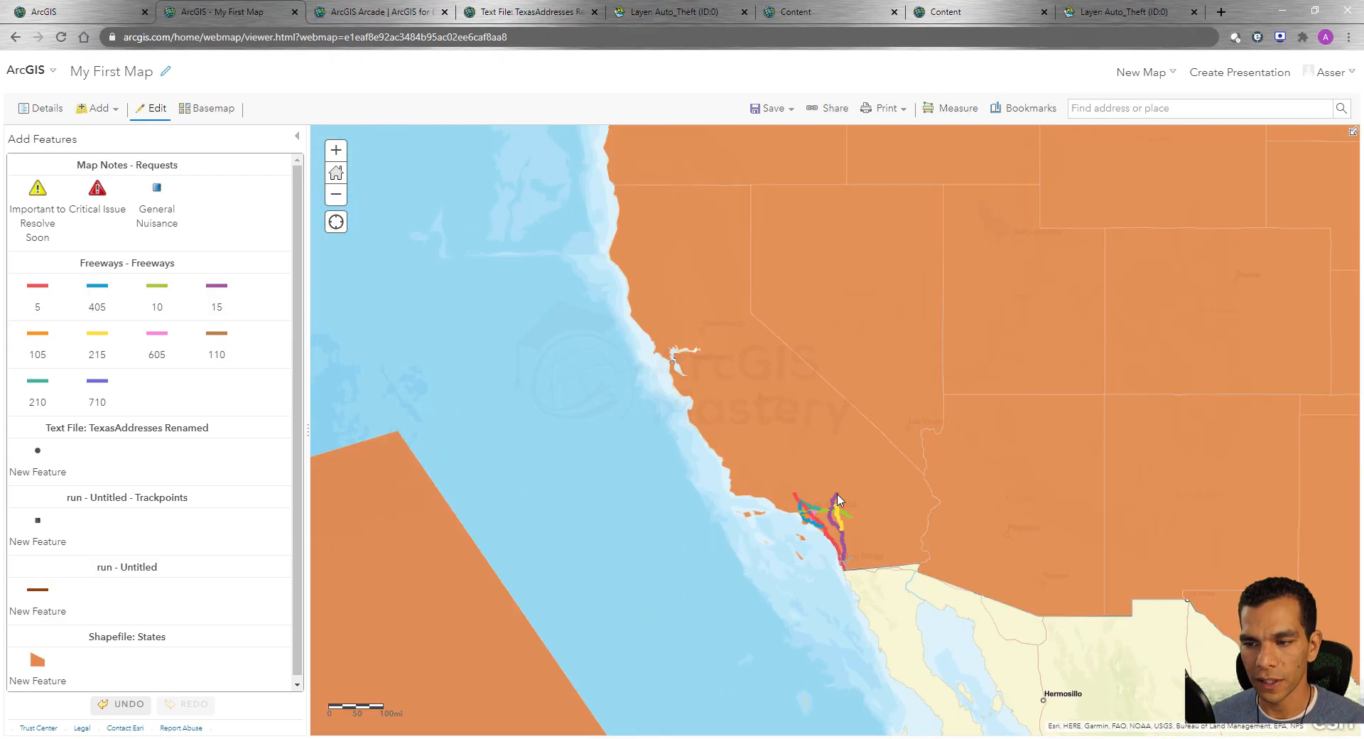
scroll(781, 575, up, 3)
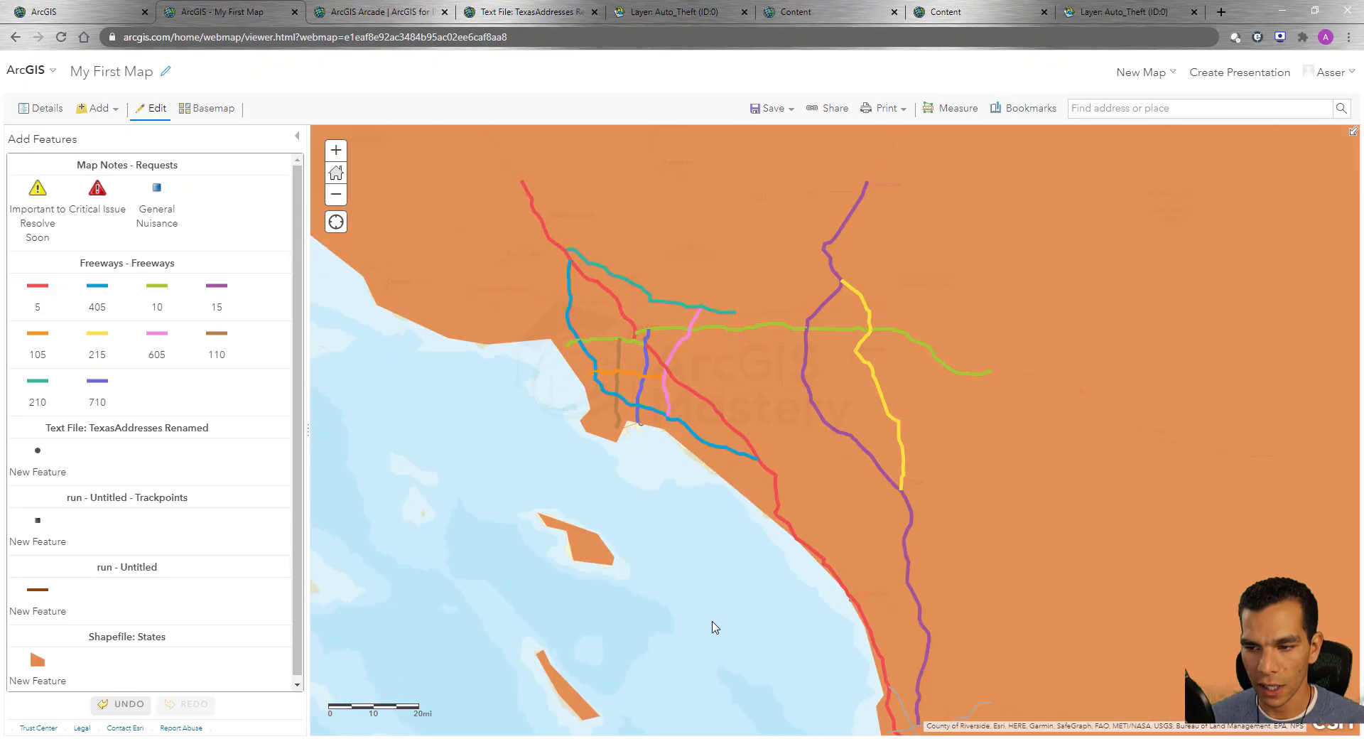
drag(733, 562, 737, 524)
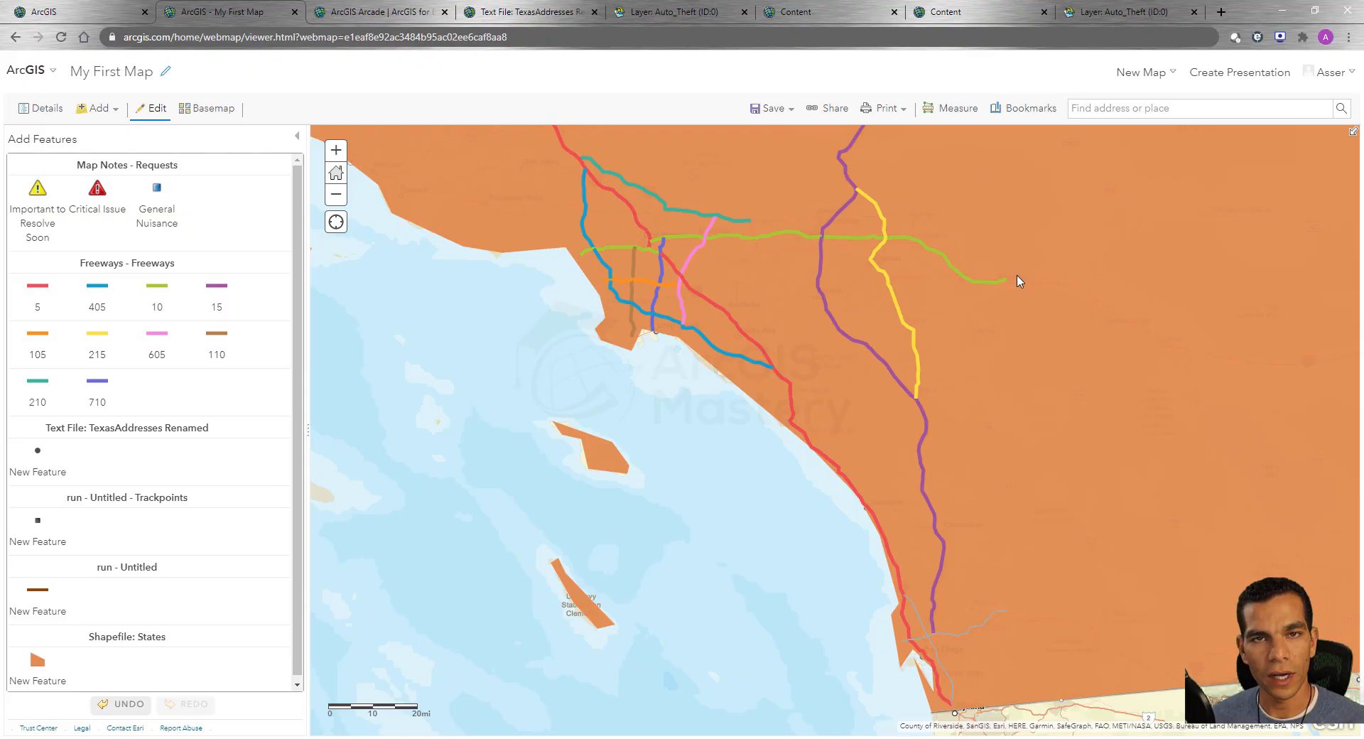
click(29, 113)
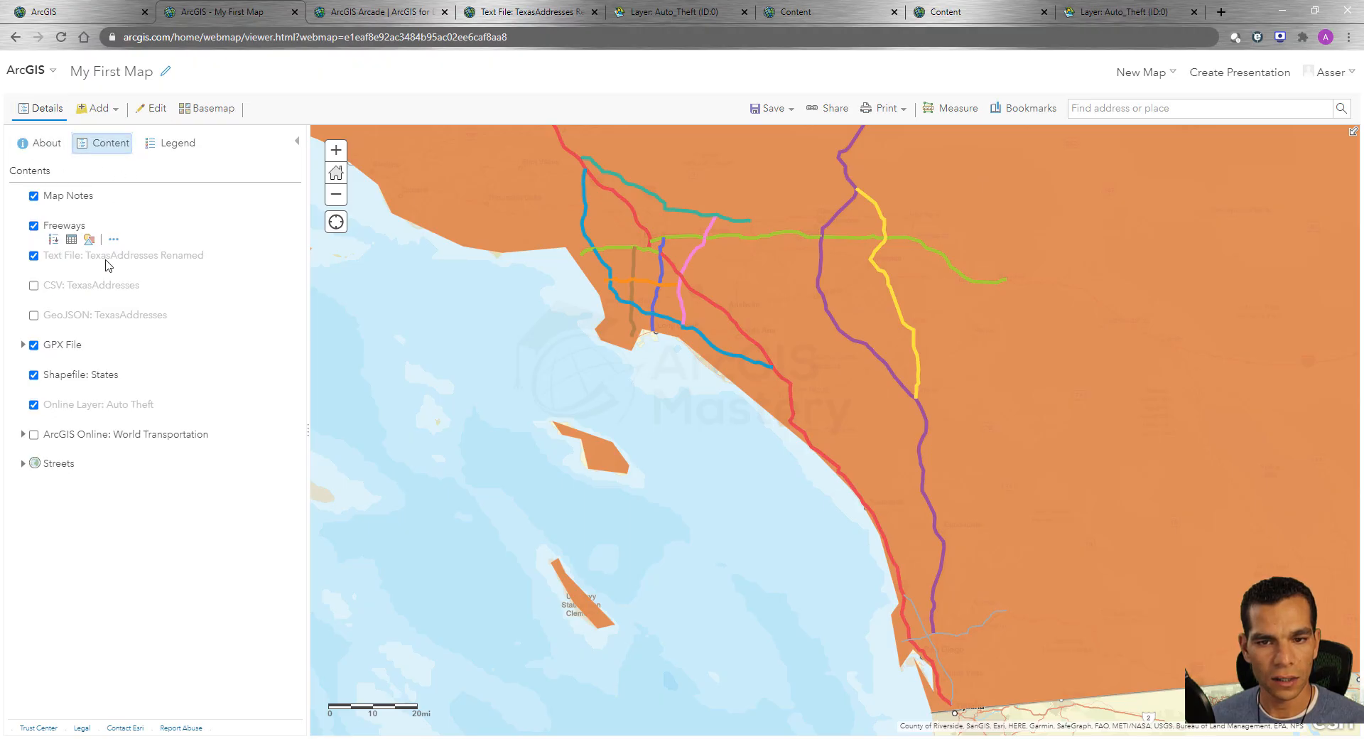
mouse_move(71, 426)
click(33, 374)
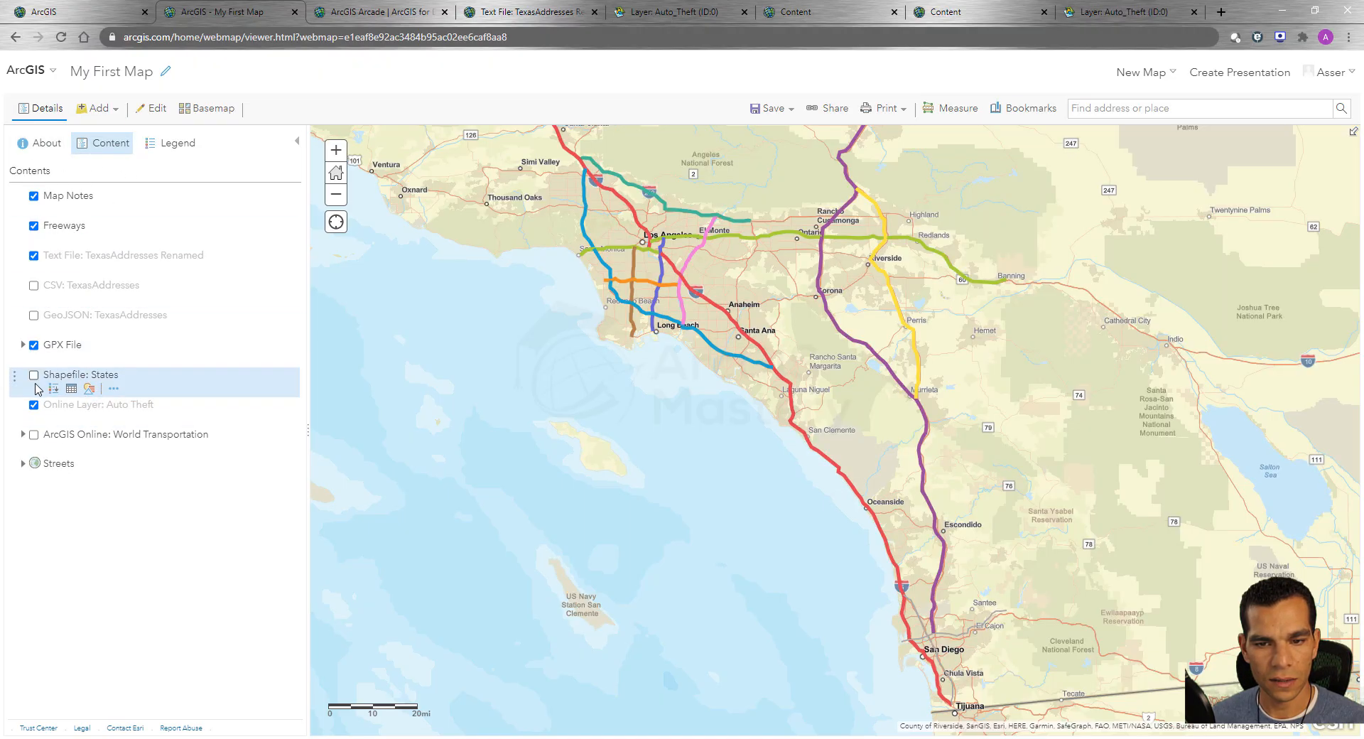
Draw a Freeways line of type 10 along the highway from Banning's existing line end past Cabazon to northwest of Palm Springs.
click(155, 114)
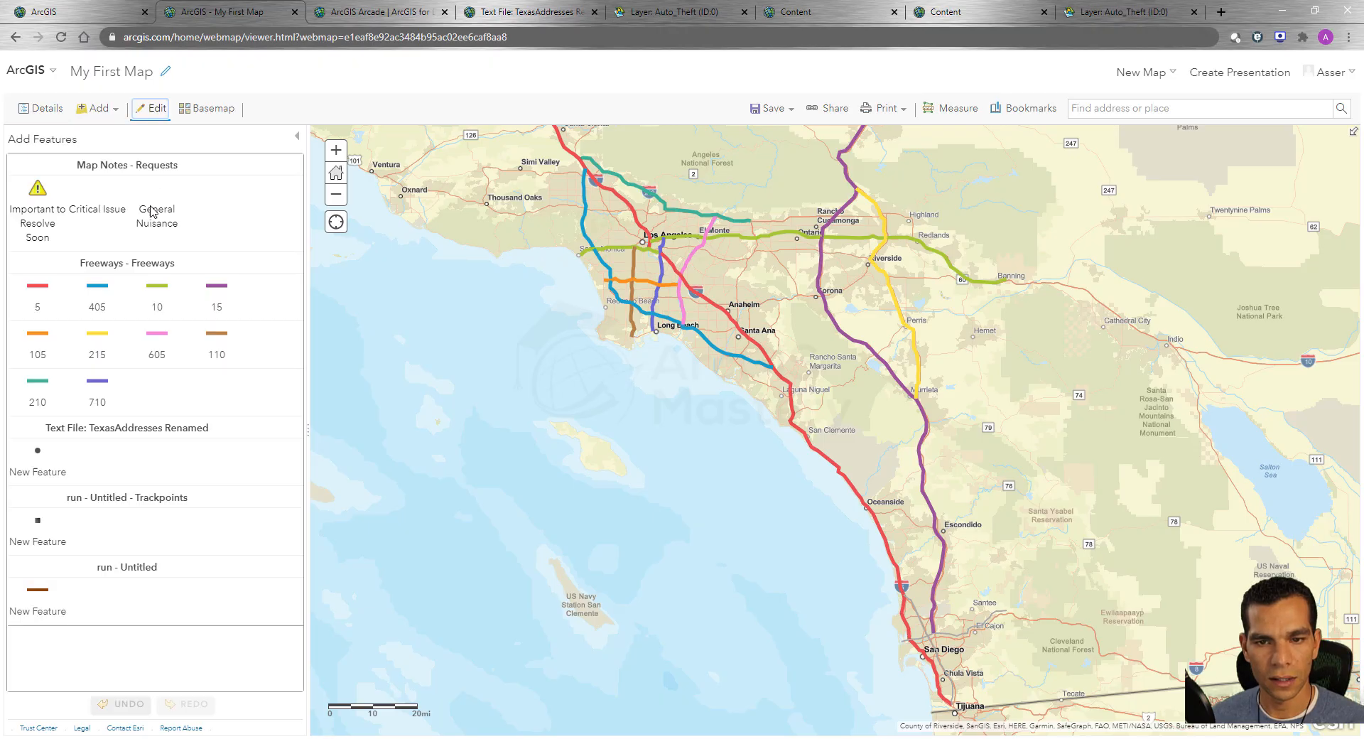
click(158, 292)
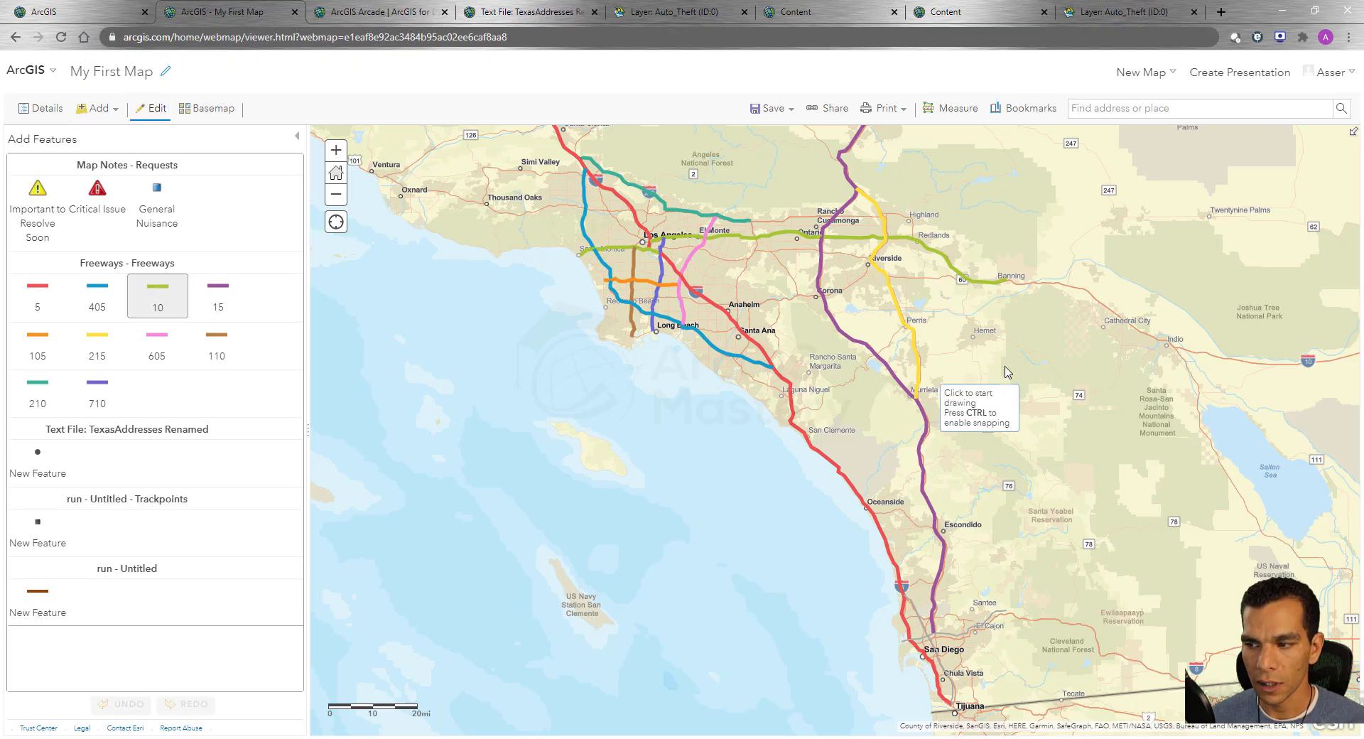
drag(1023, 332, 805, 426)
scroll(1065, 294, up, 4)
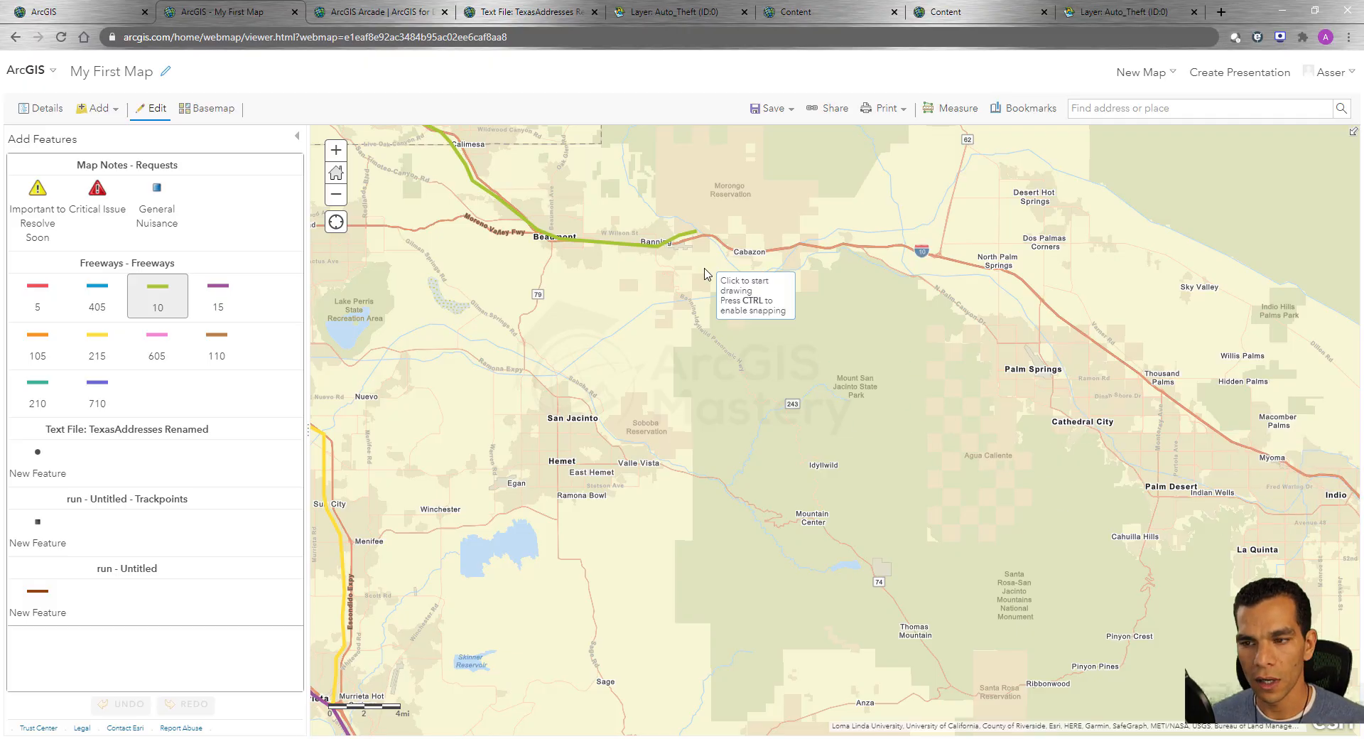
click(696, 232)
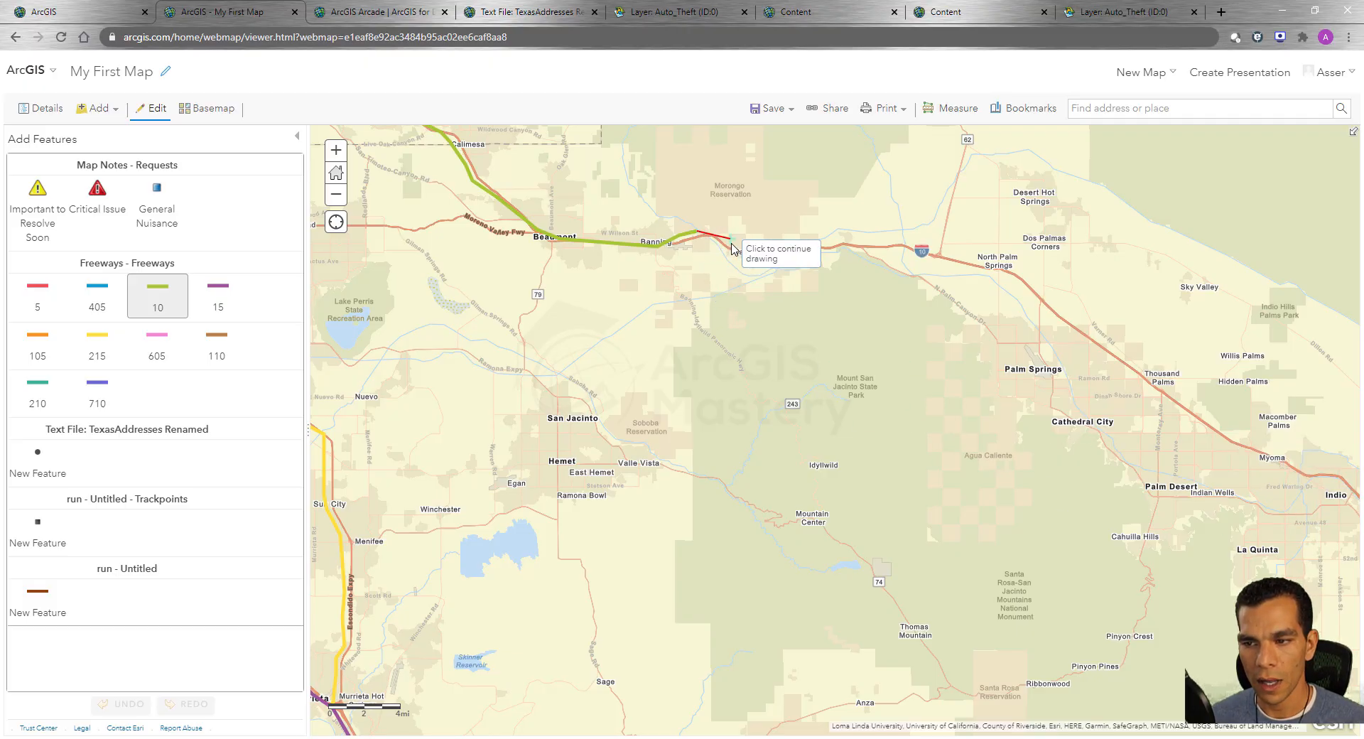
click(712, 234)
click(734, 251)
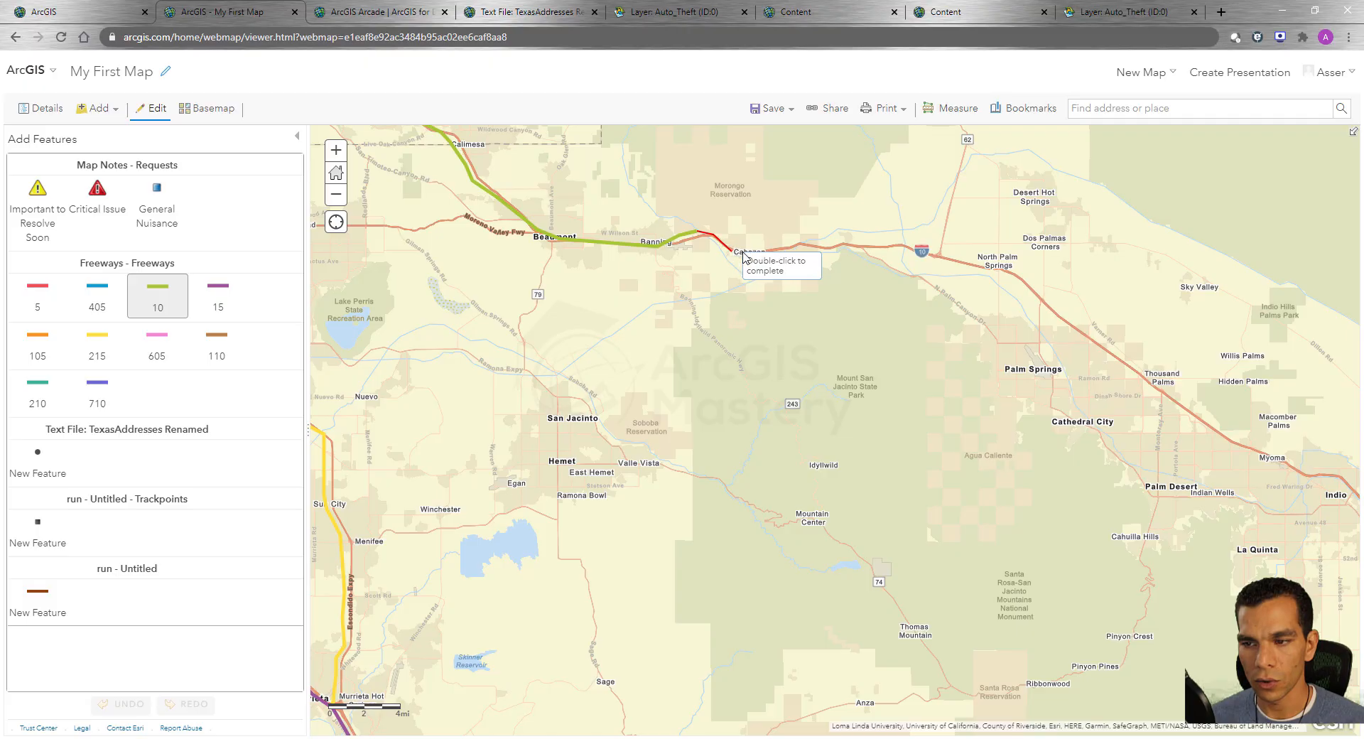
click(800, 245)
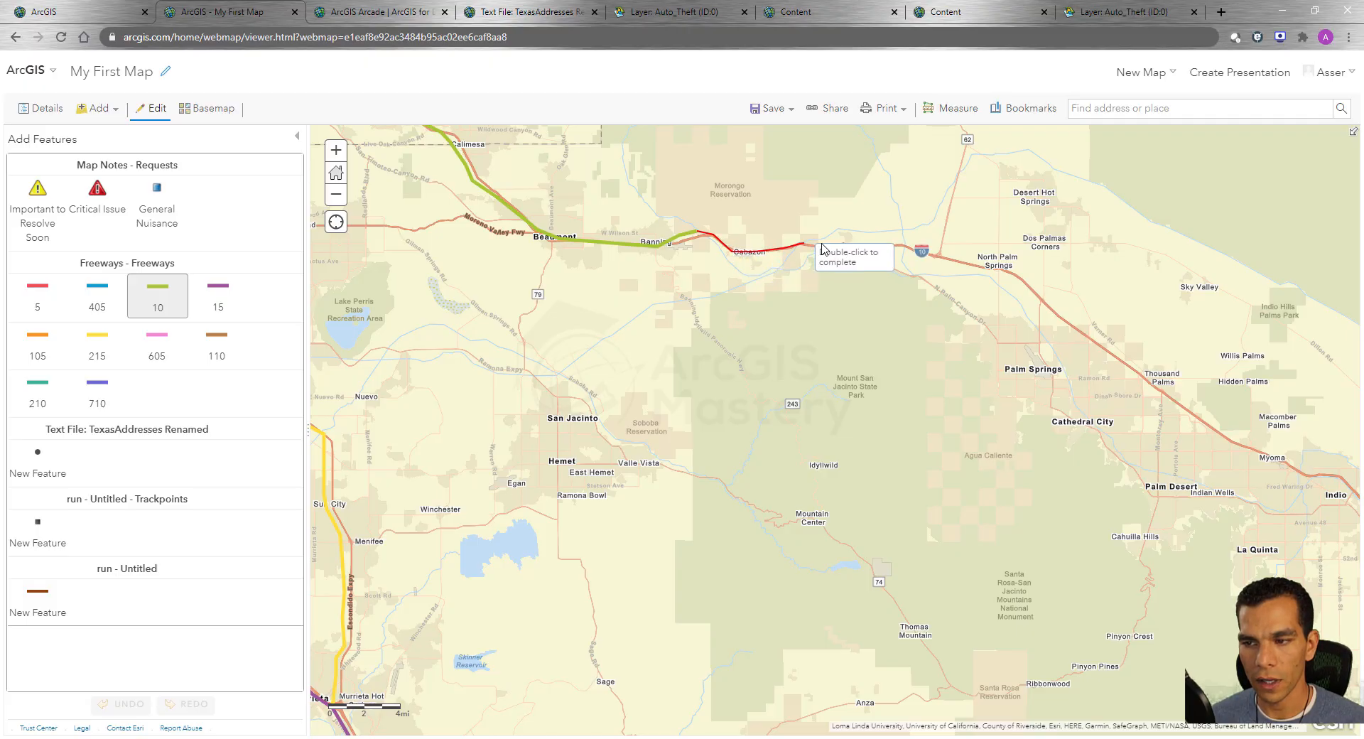
click(840, 245)
click(899, 246)
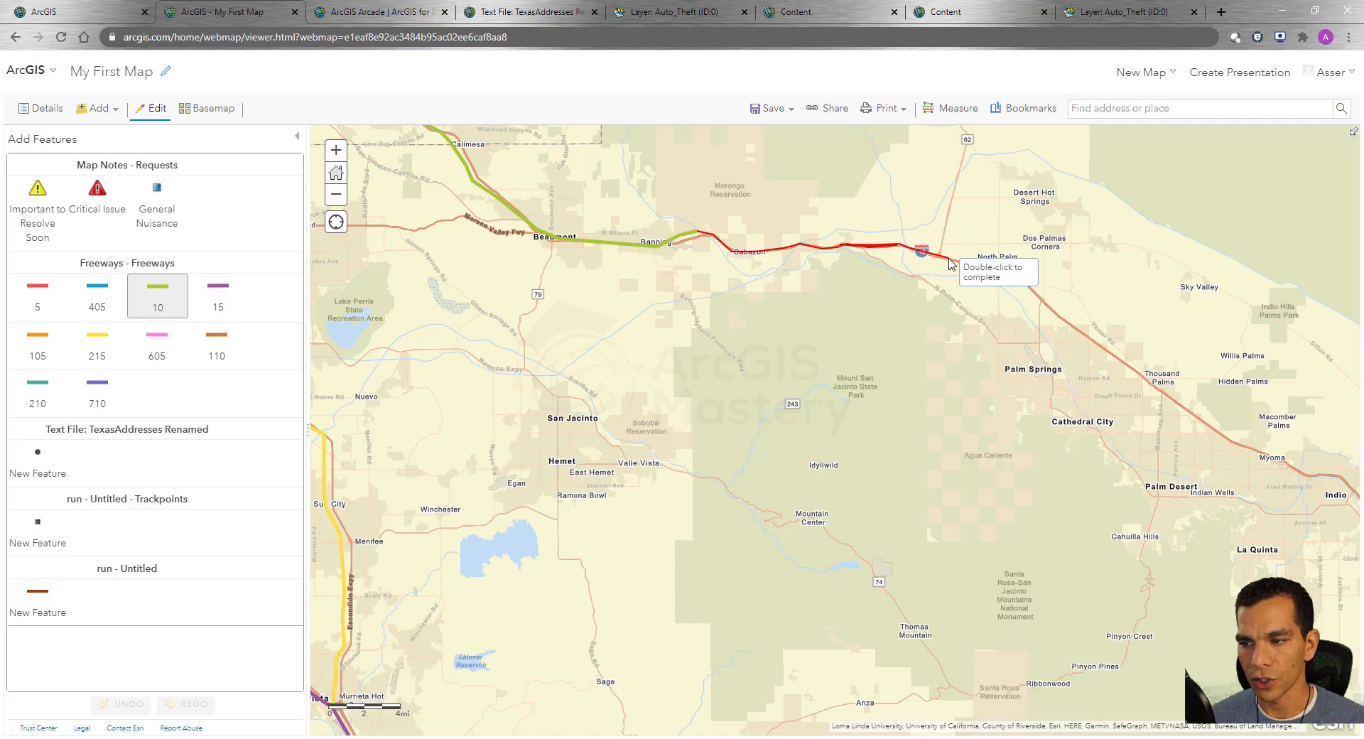
click(950, 258)
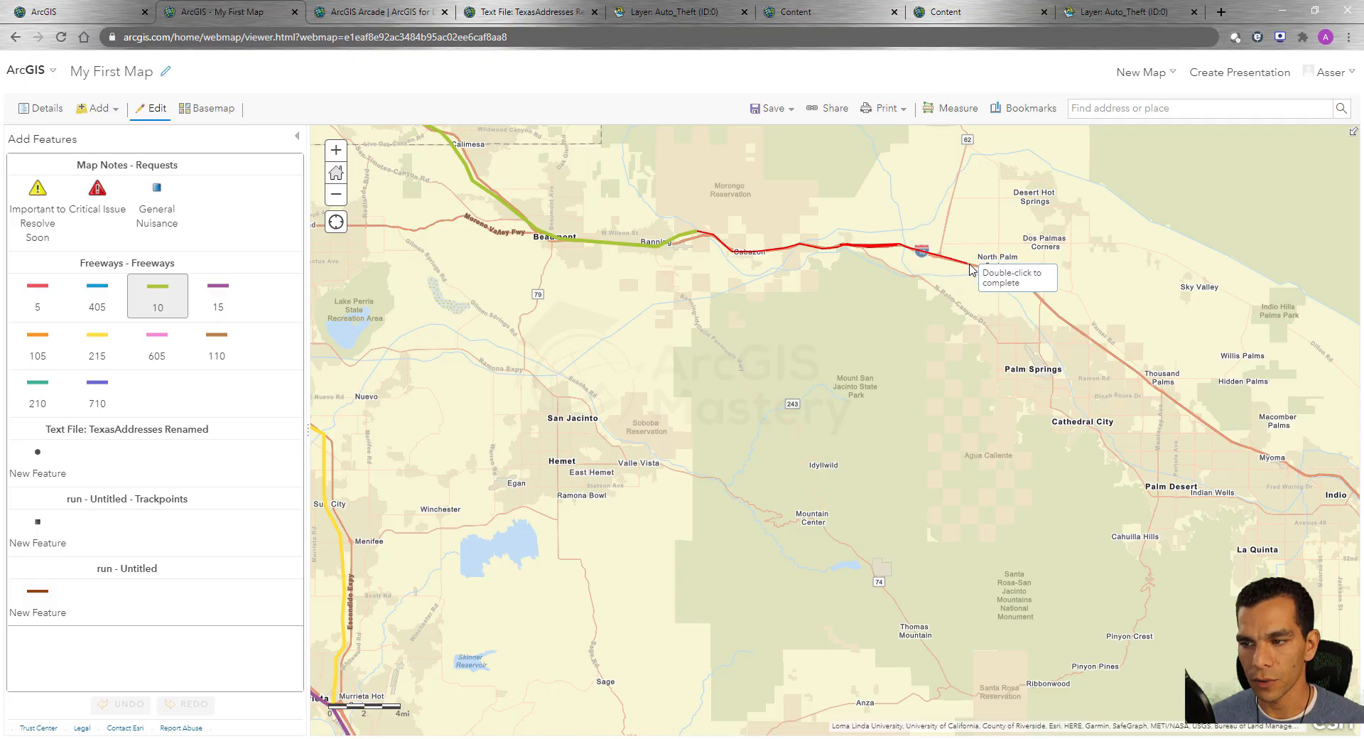
double_click(1056, 314)
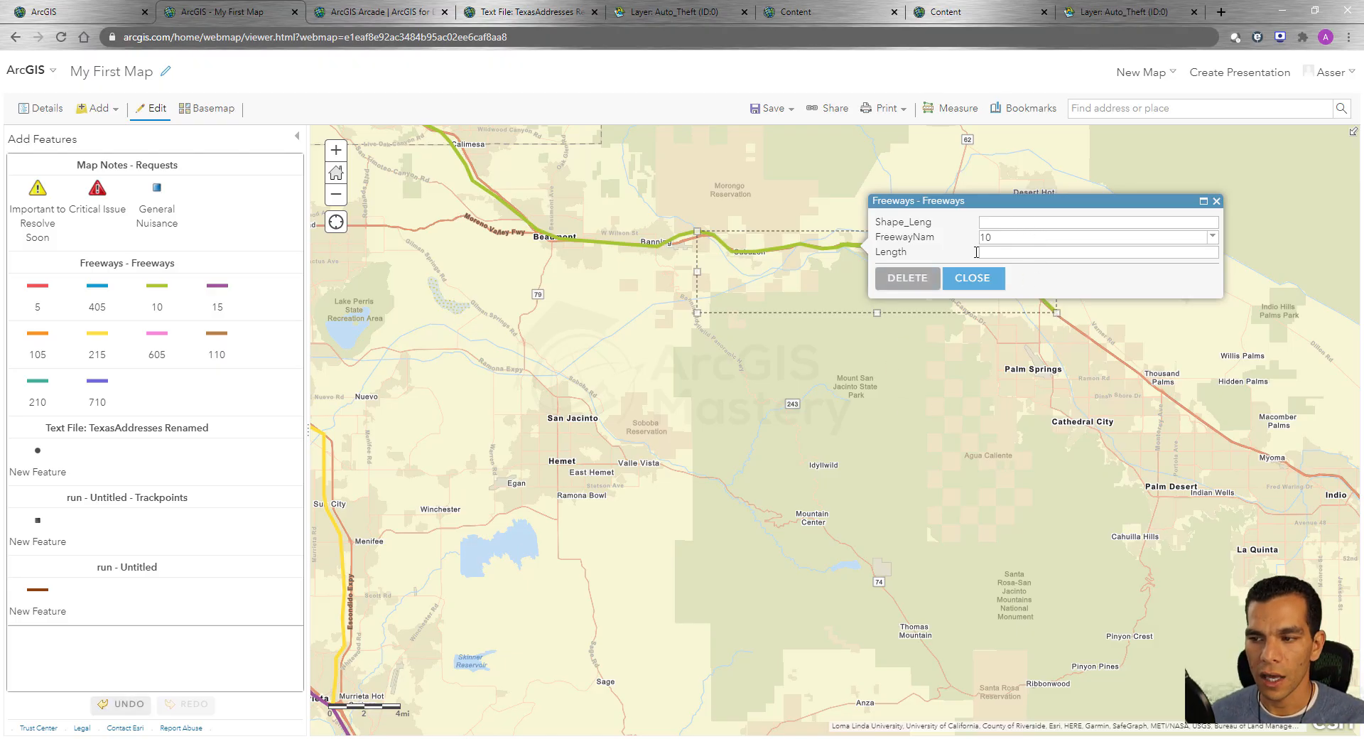
click(973, 279)
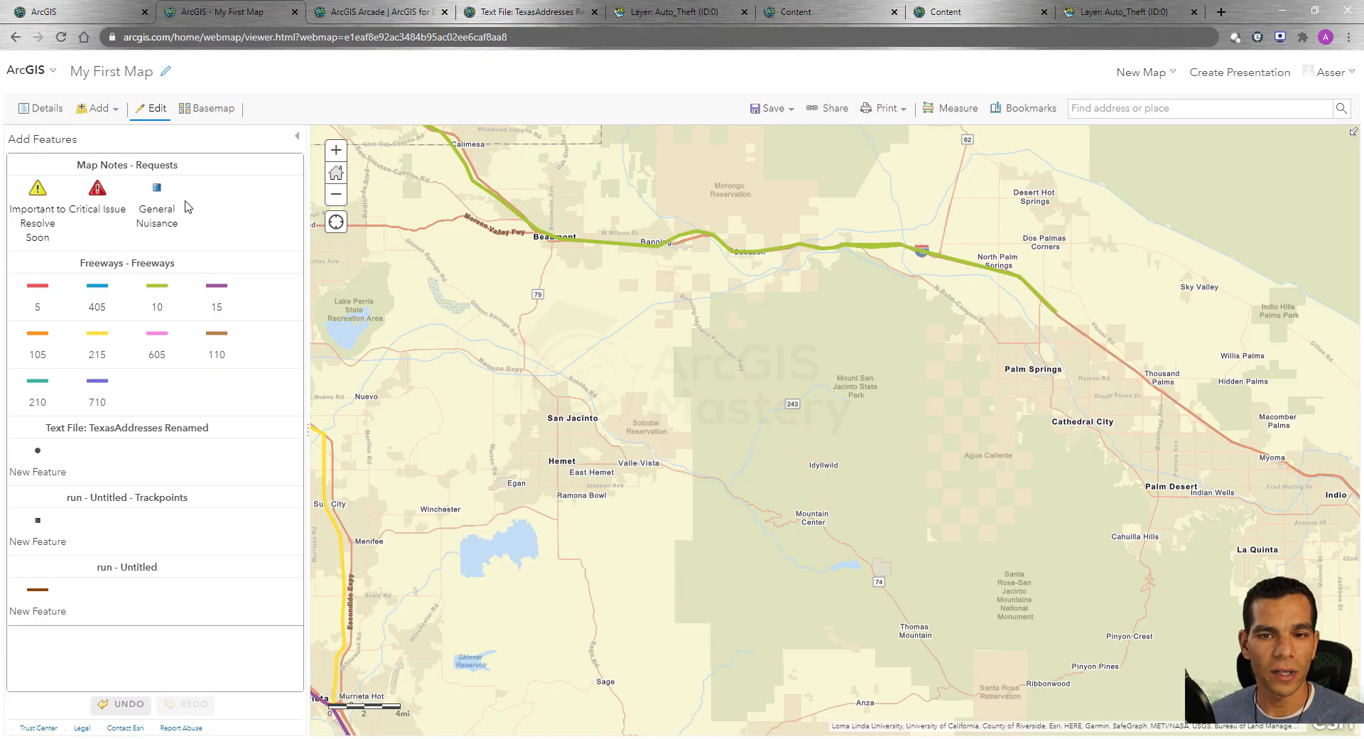
Place a Critical Issue map note on the freeway at Cabazon with the description "There is an accident here".
click(96, 193)
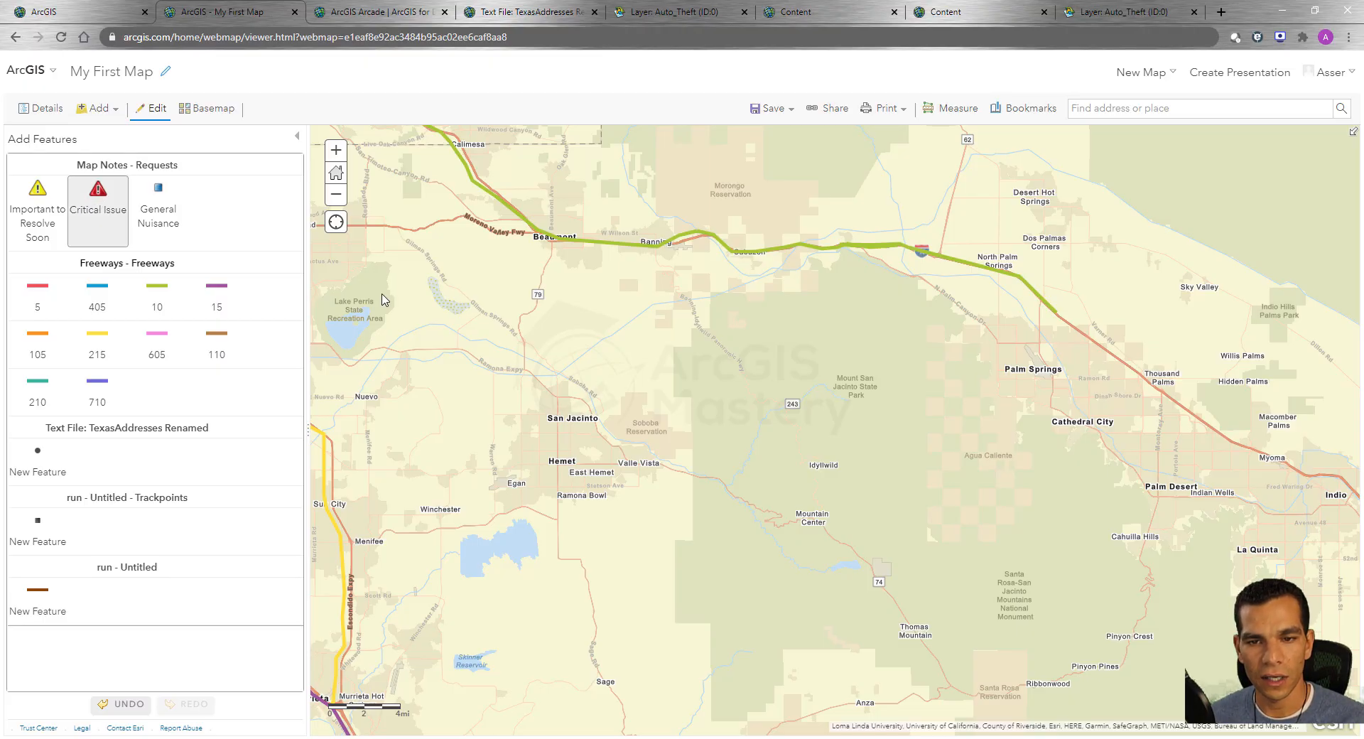
click(751, 258)
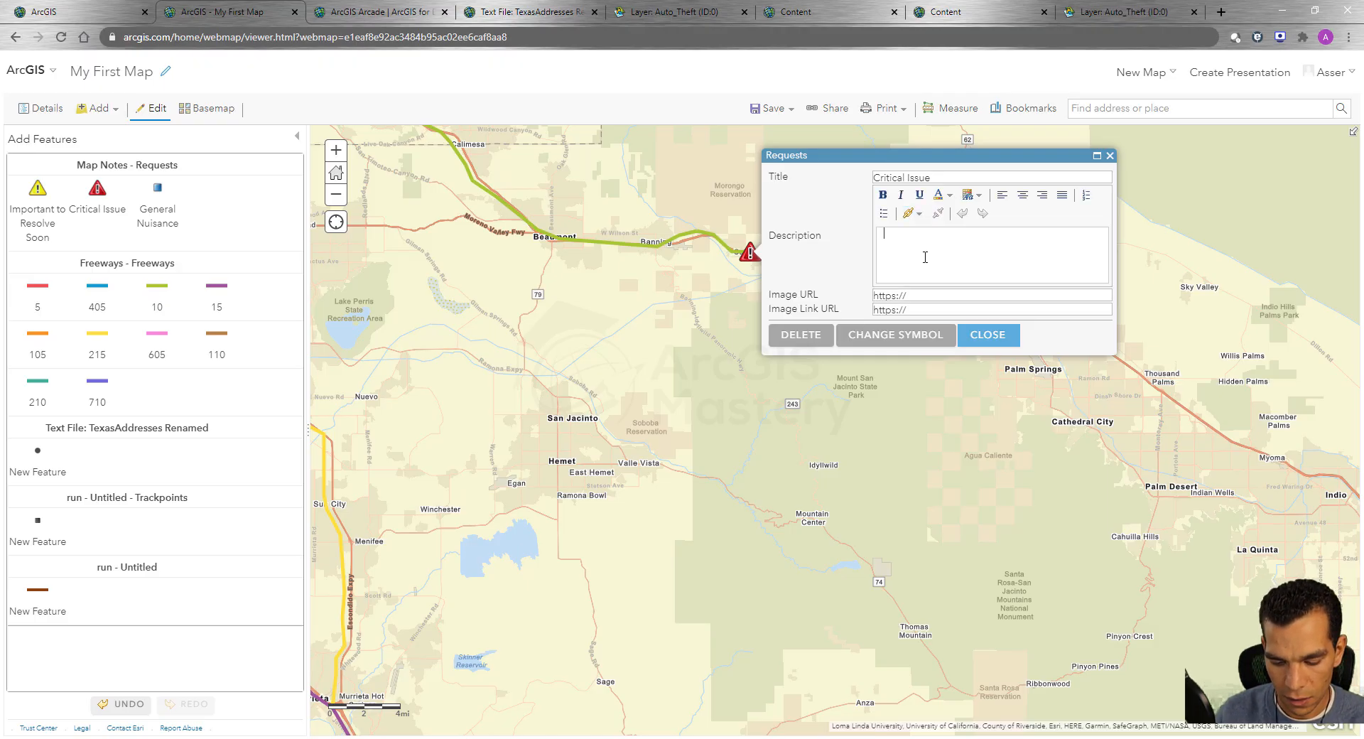
text(There is an accident here)
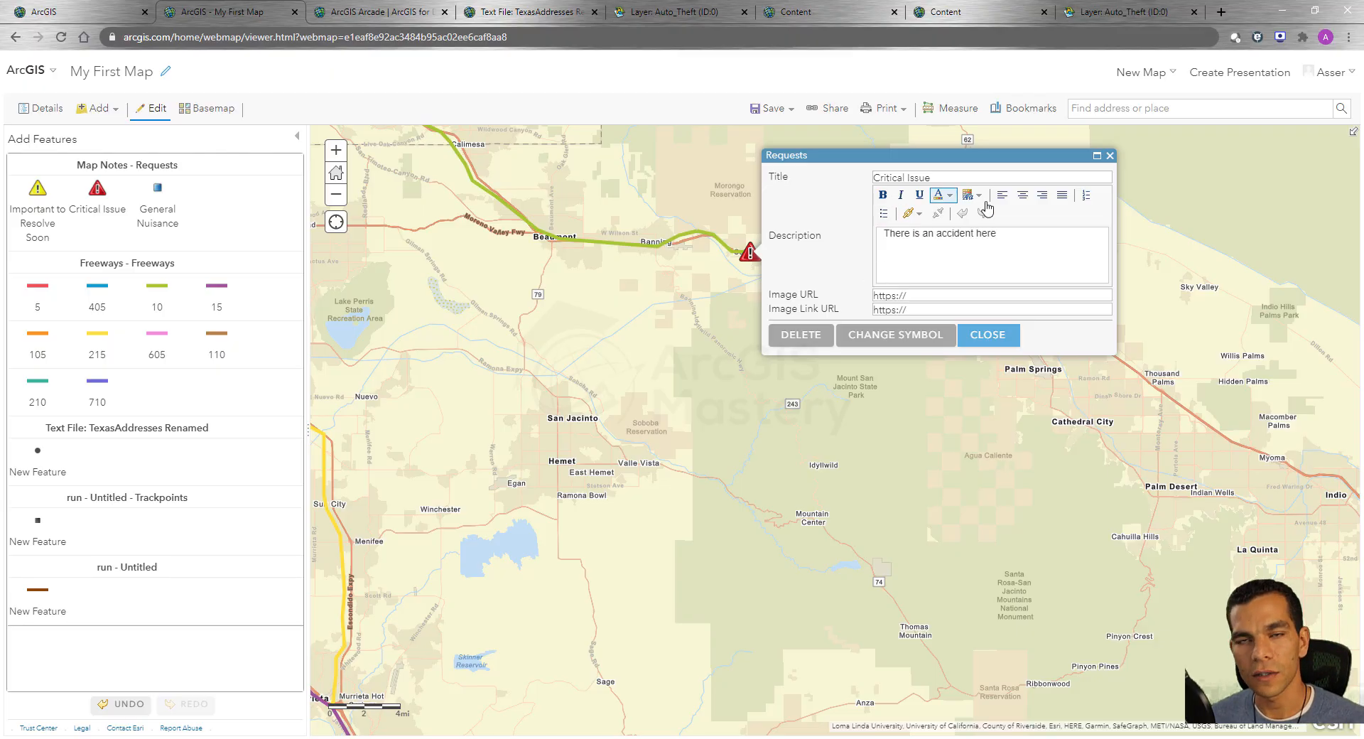
drag(1008, 235, 884, 235)
click(911, 256)
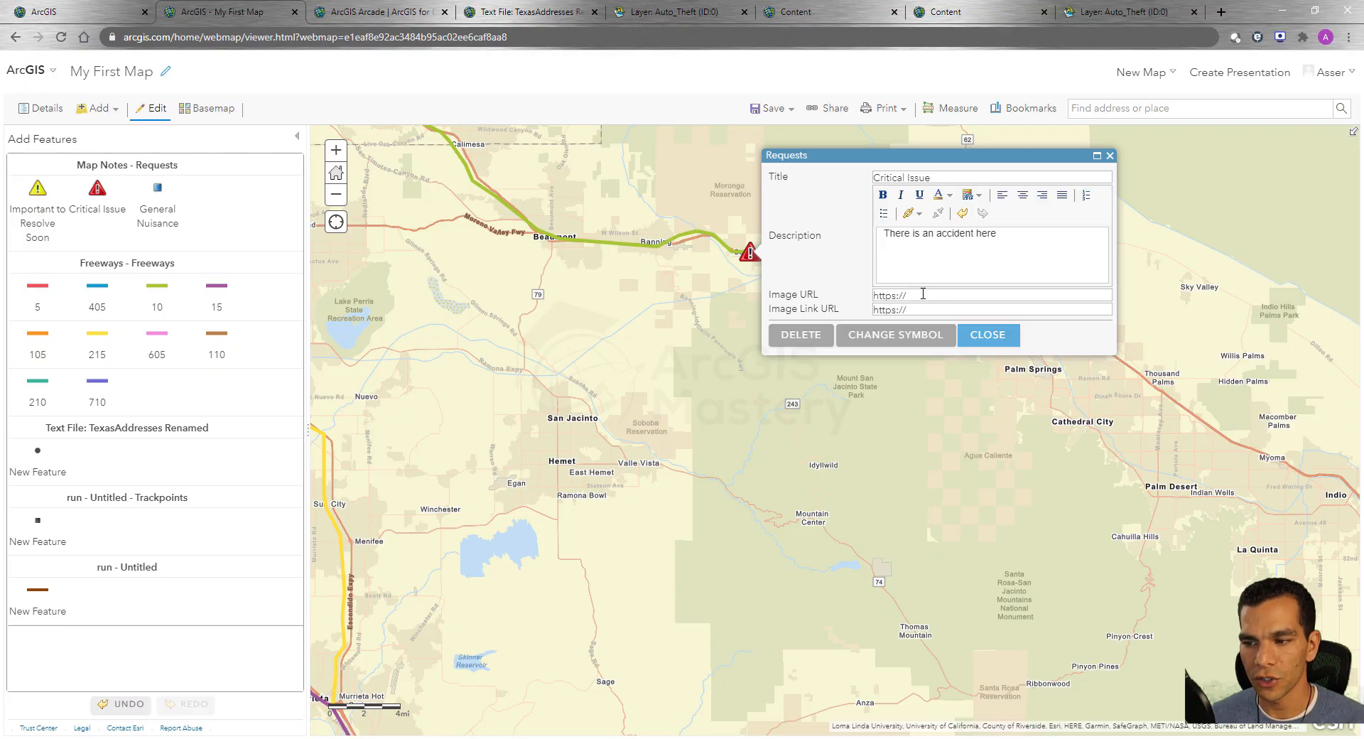
Browse the replacement symbol shapes for the Critical Issue note, cancel the symbol change, and close the note.
click(903, 341)
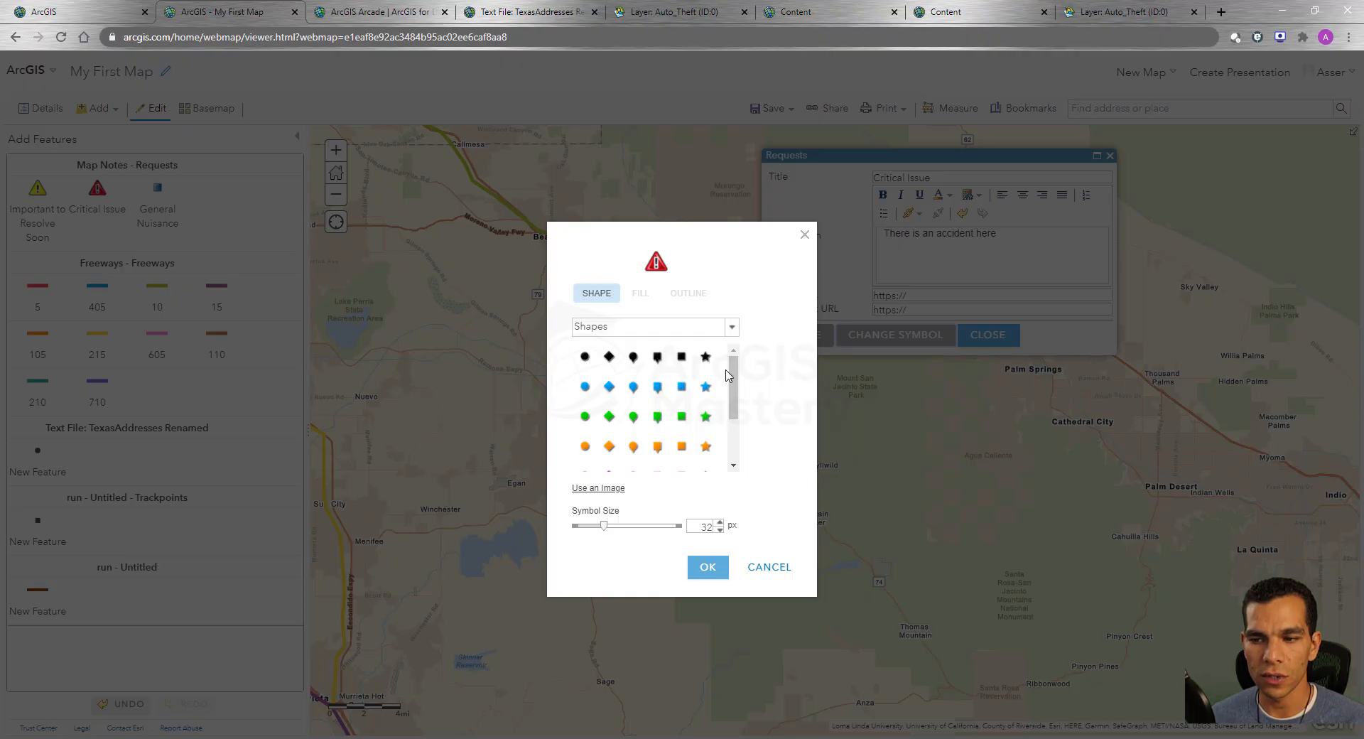
scroll(710, 398, down, 3)
scroll(719, 355, up, 3)
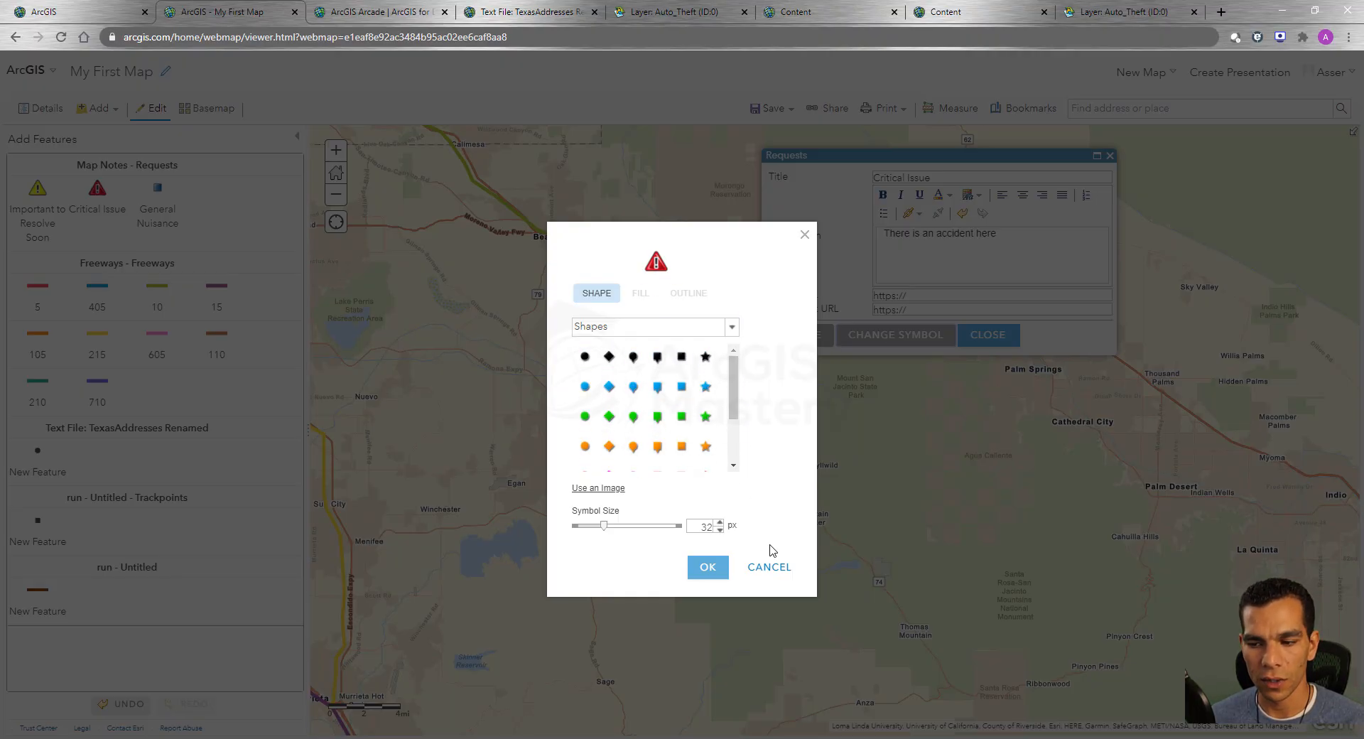
click(769, 566)
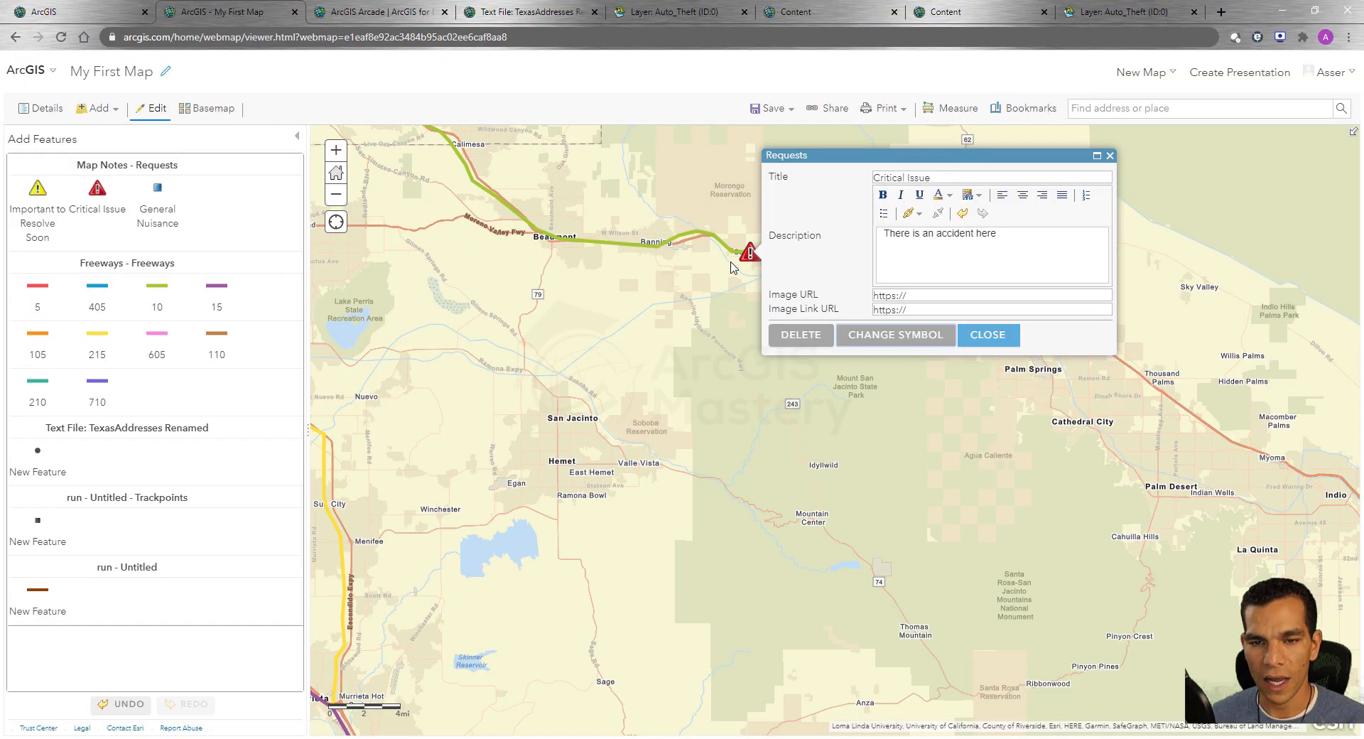
click(981, 339)
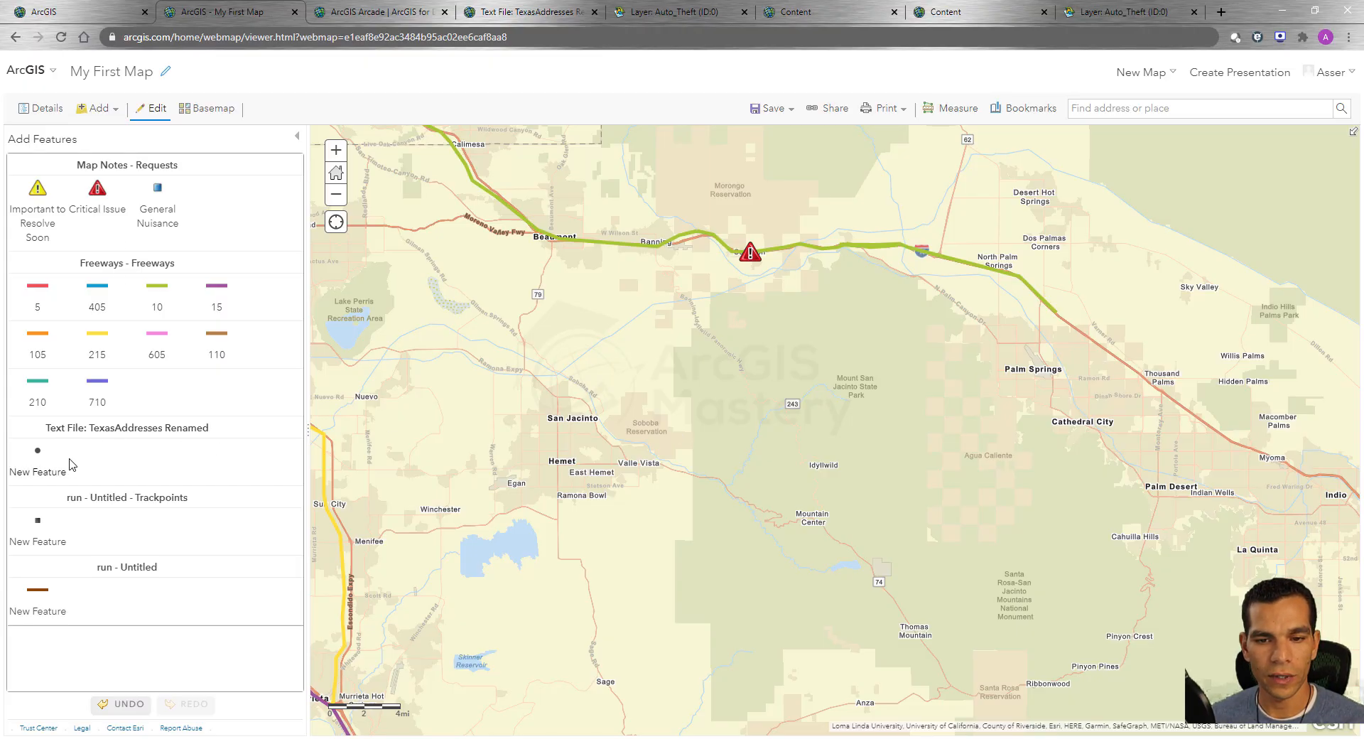
Add a new point to the Text File: TexasAddresses Renamed layer near the junction of Calhoun Ln and Calhoun Pass.
click(43, 114)
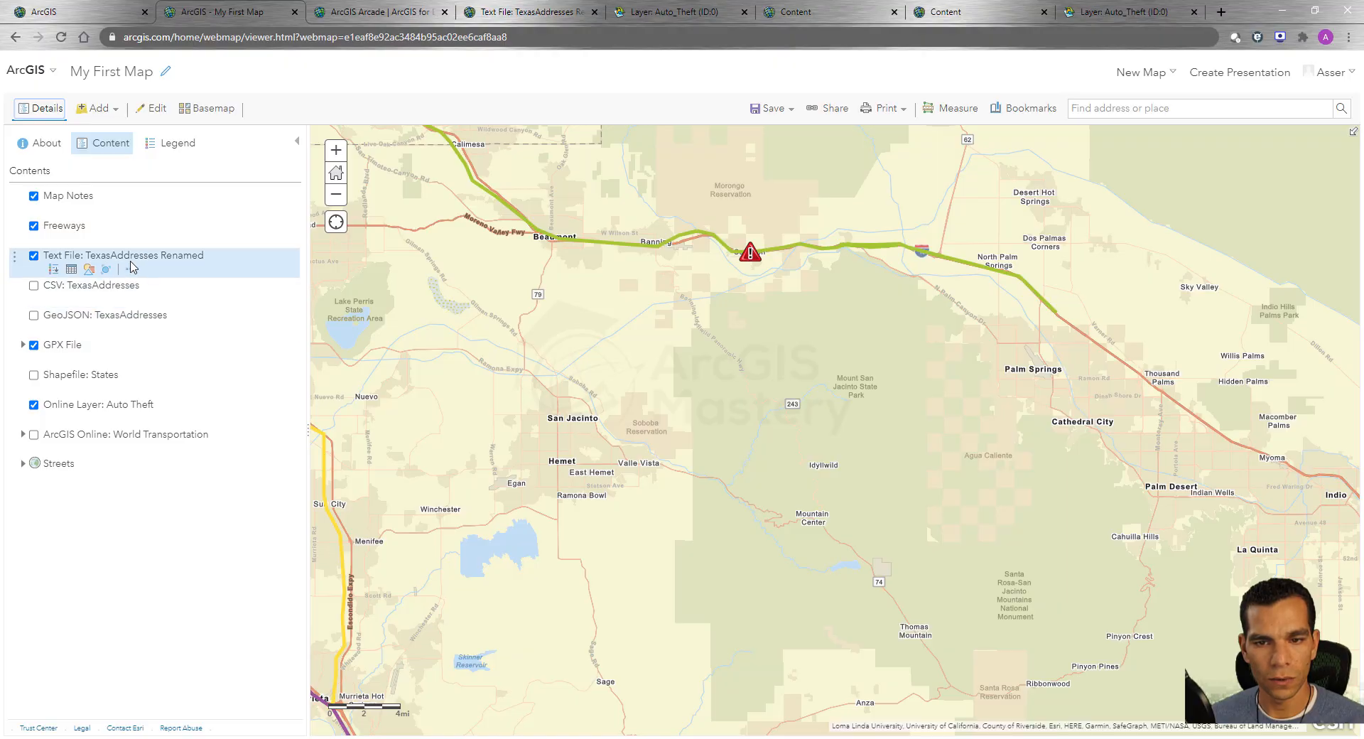
click(130, 270)
click(186, 284)
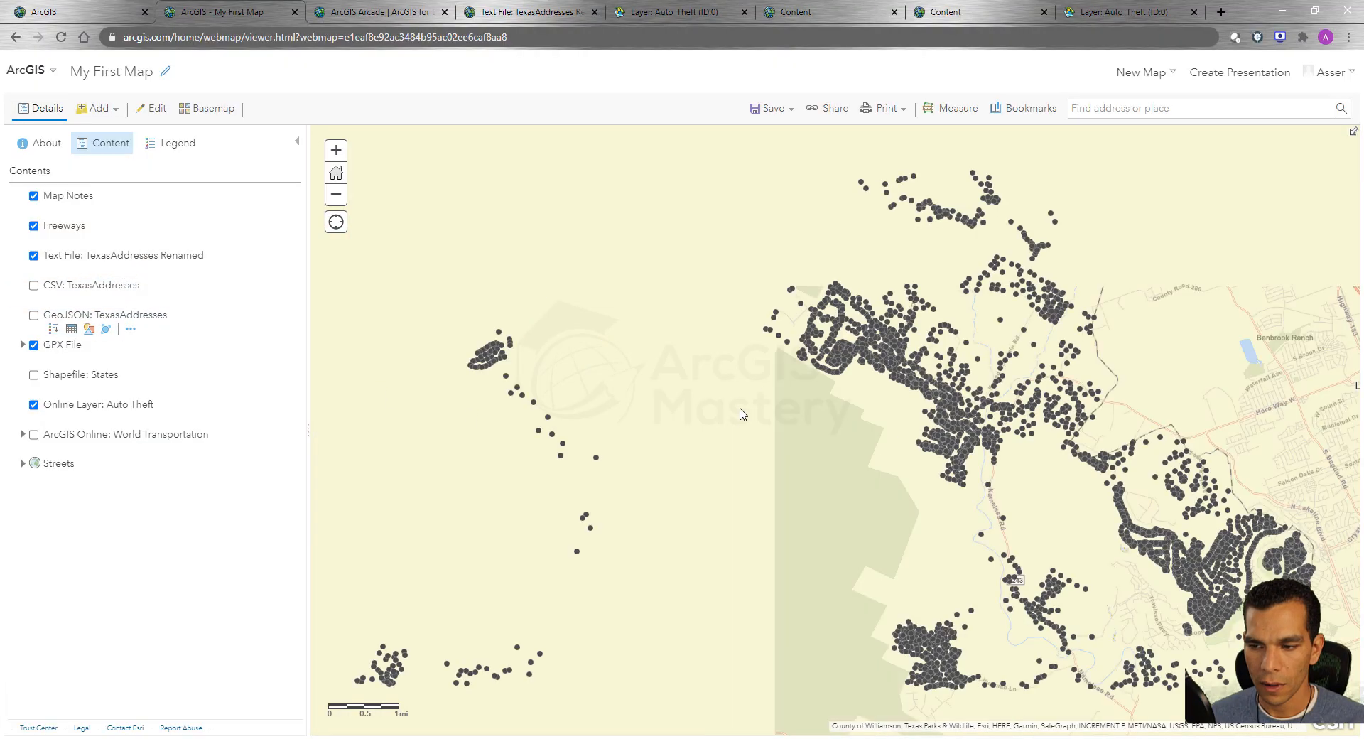
scroll(792, 338, up, 3)
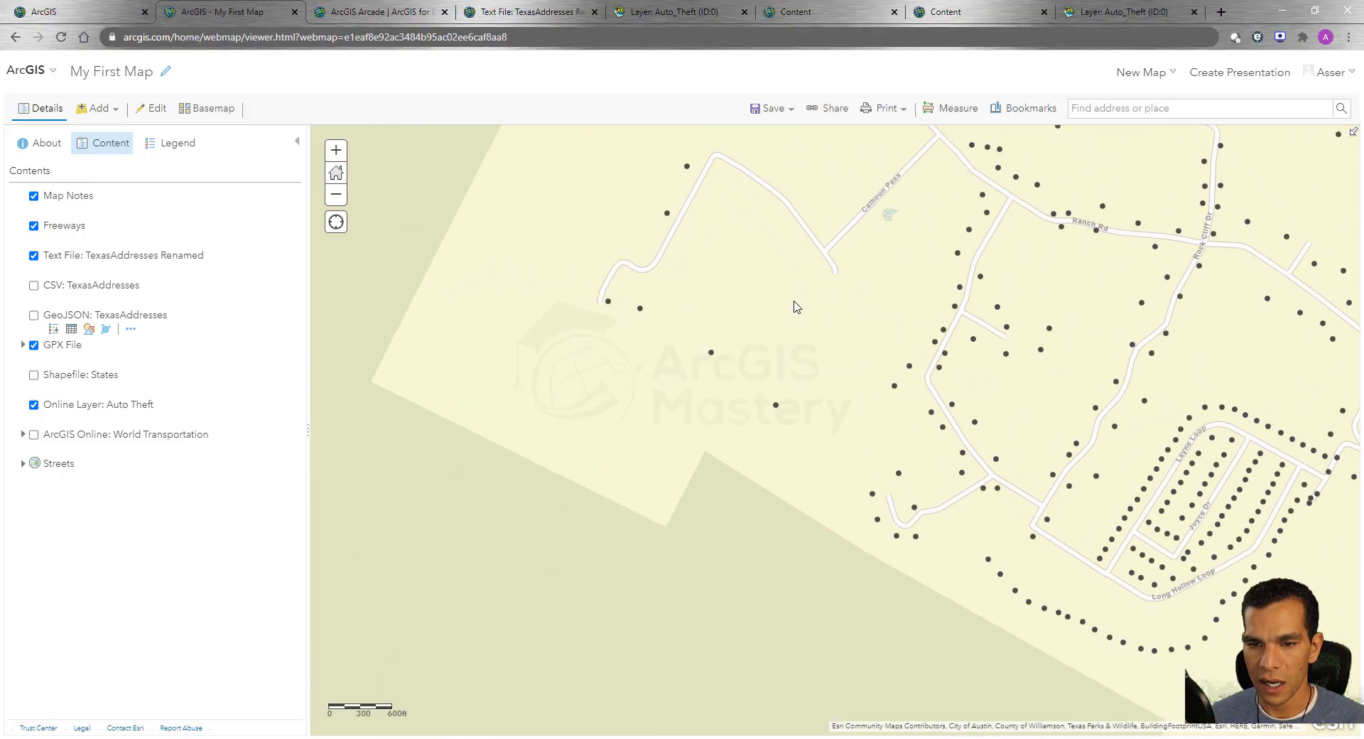
click(152, 109)
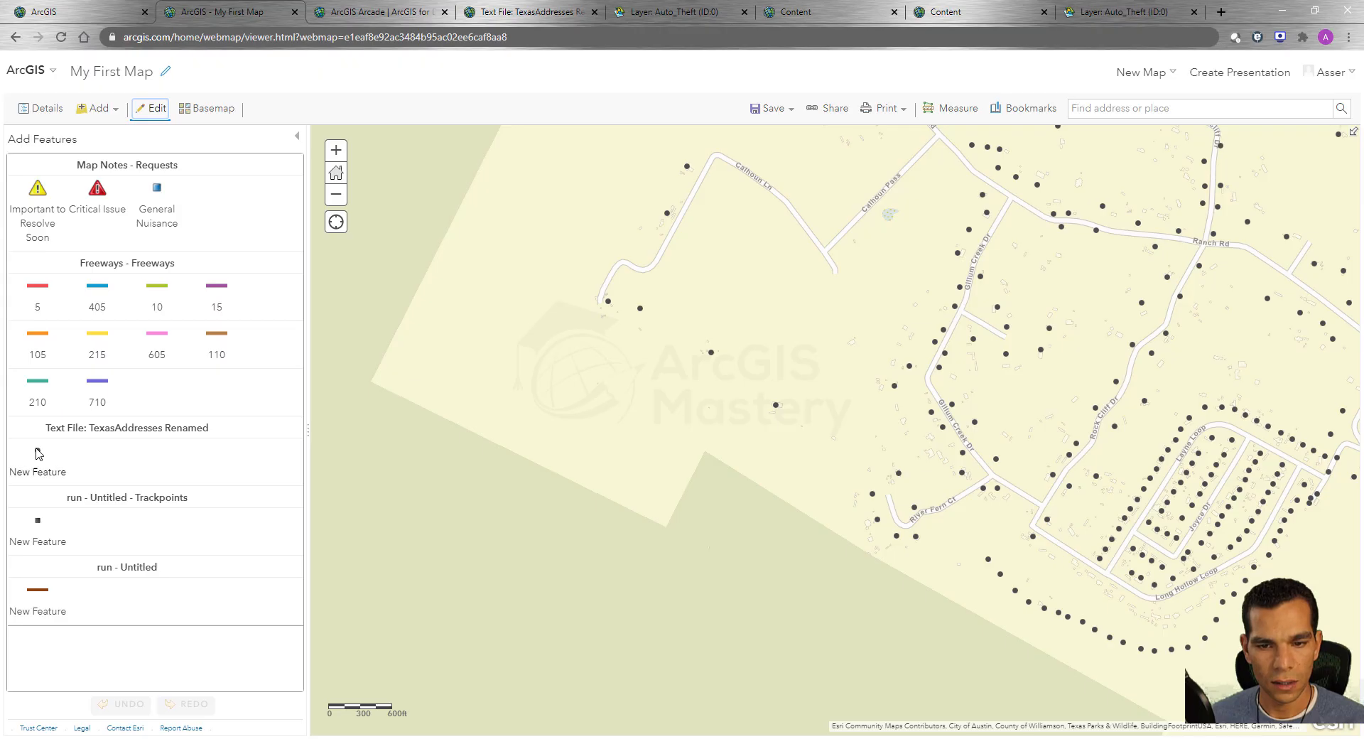
click(38, 453)
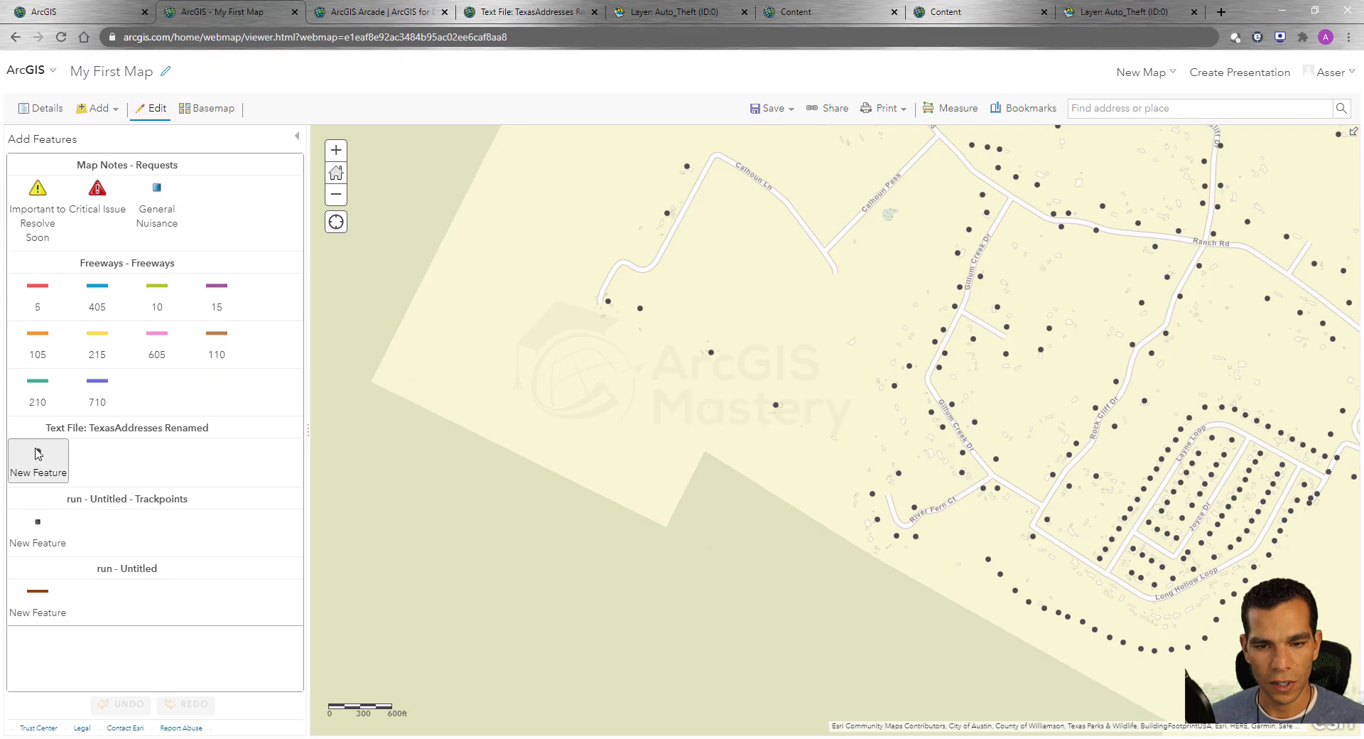
click(822, 233)
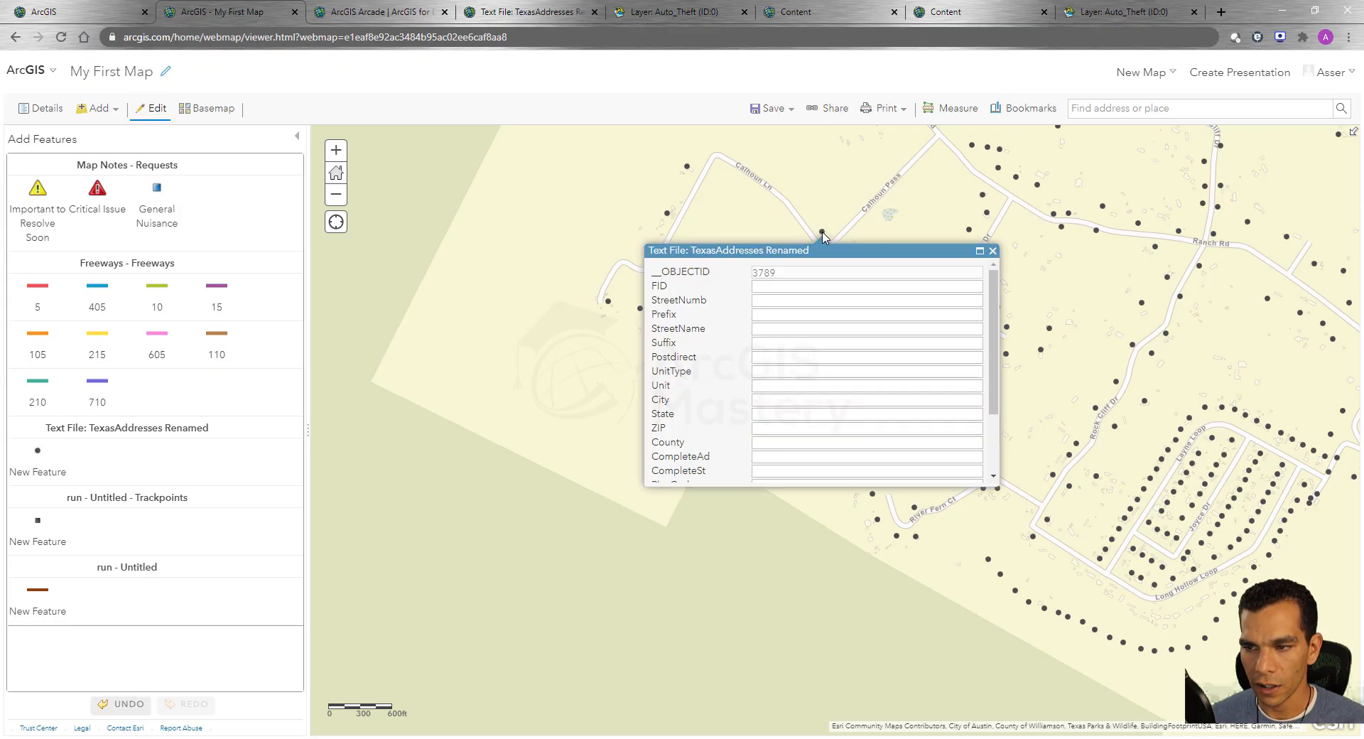
Attribute the new point with StreetNumb 15 and StreetName New Street, and open the map's save options.
click(782, 298)
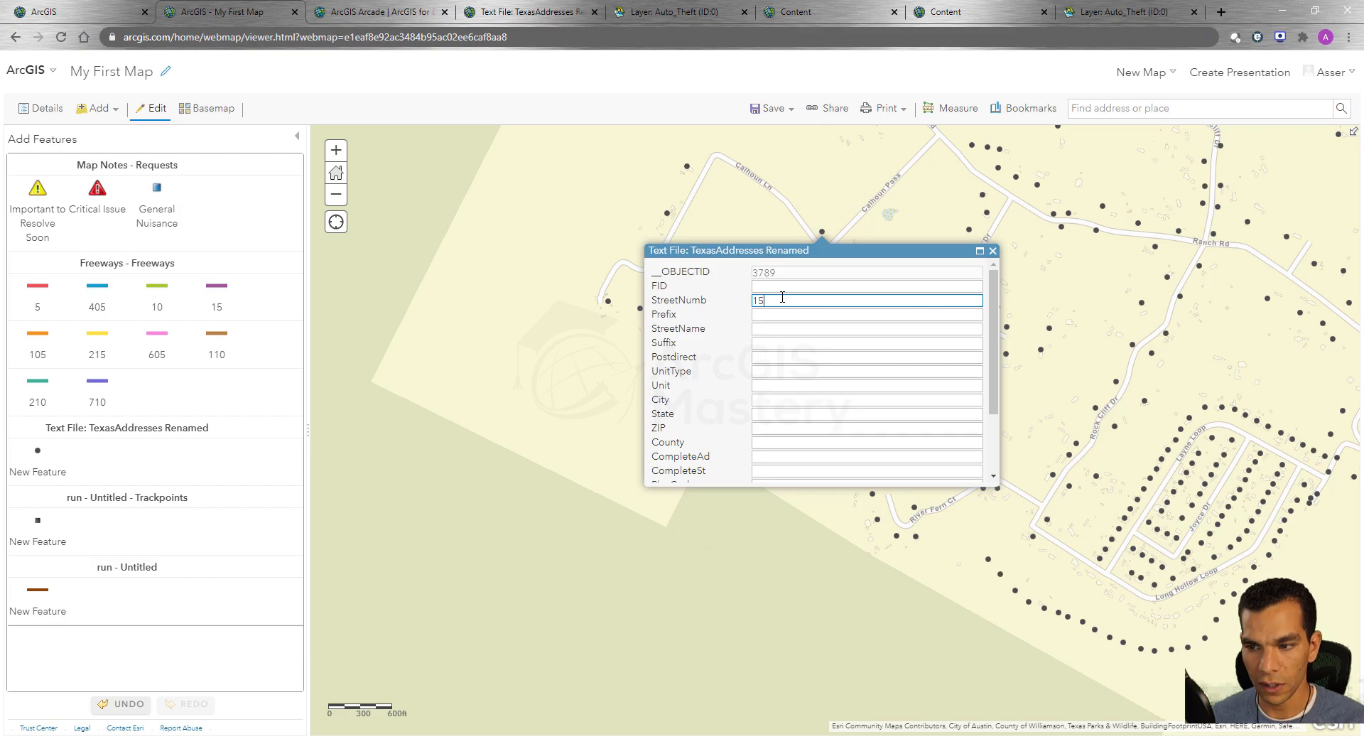
click(774, 328)
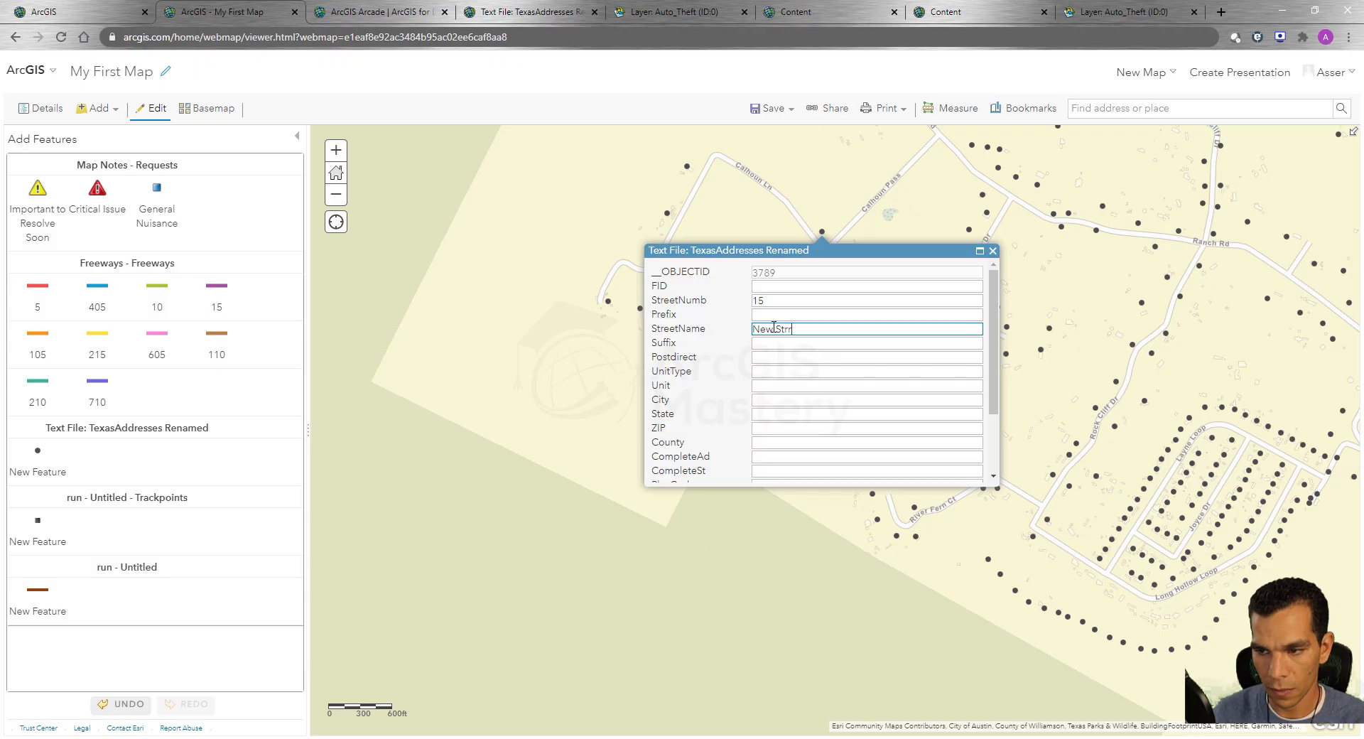
key(Tab)
key(Tab)
key(Tab)
key(Tab)
key(Tab)
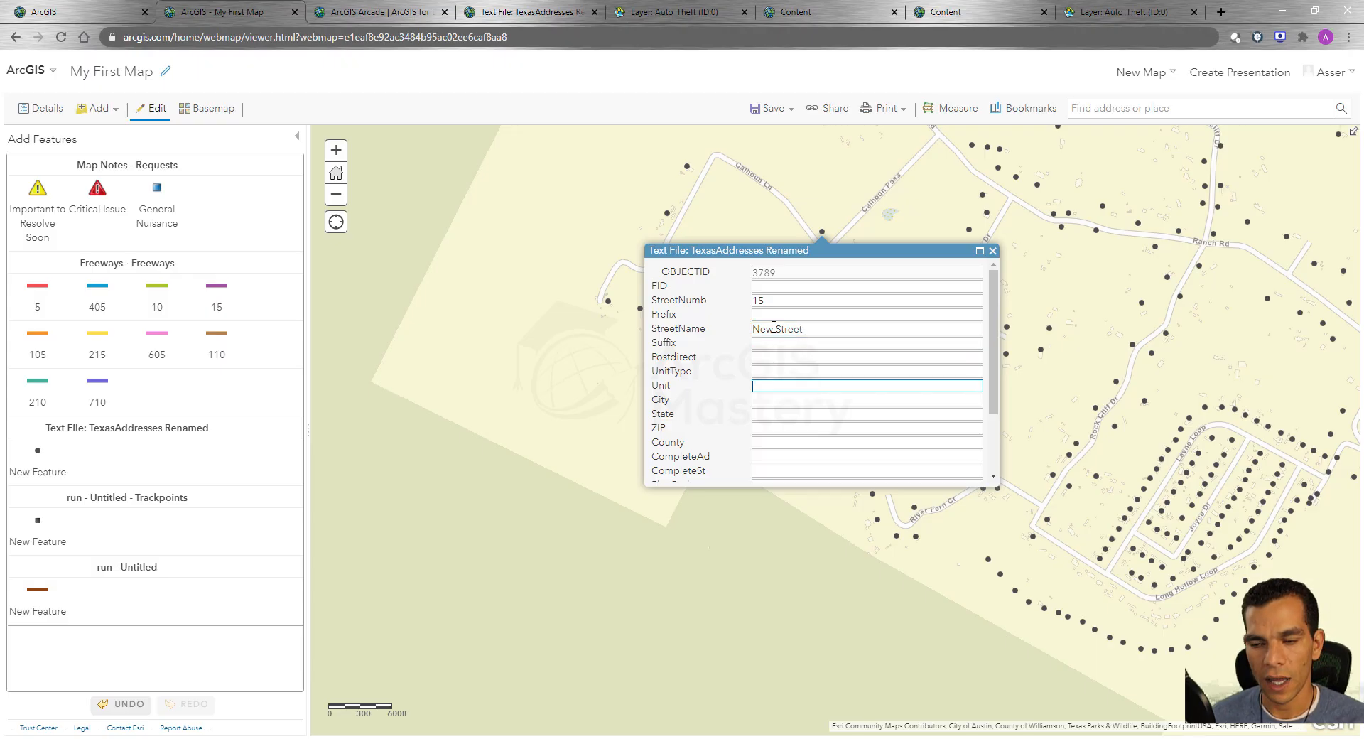
scroll(707, 405, down, 1)
scroll(708, 405, down, 3)
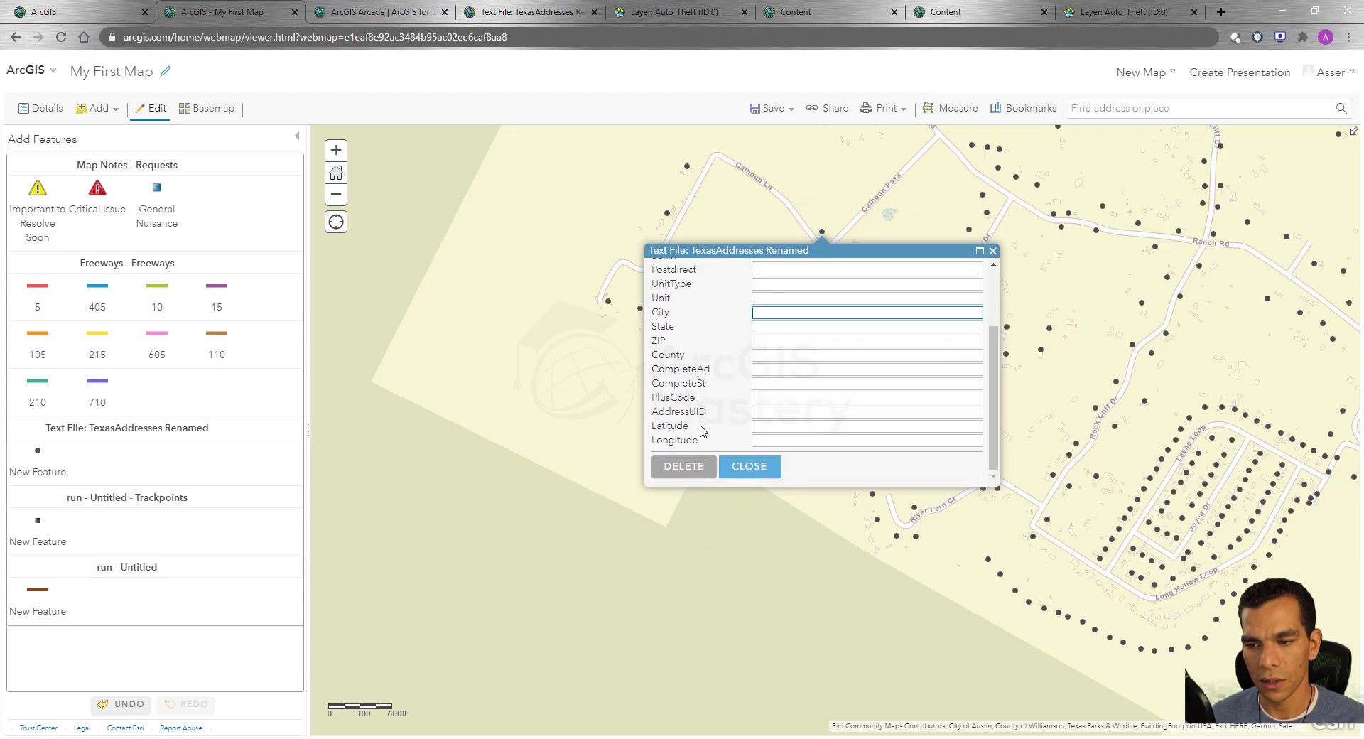
click(747, 466)
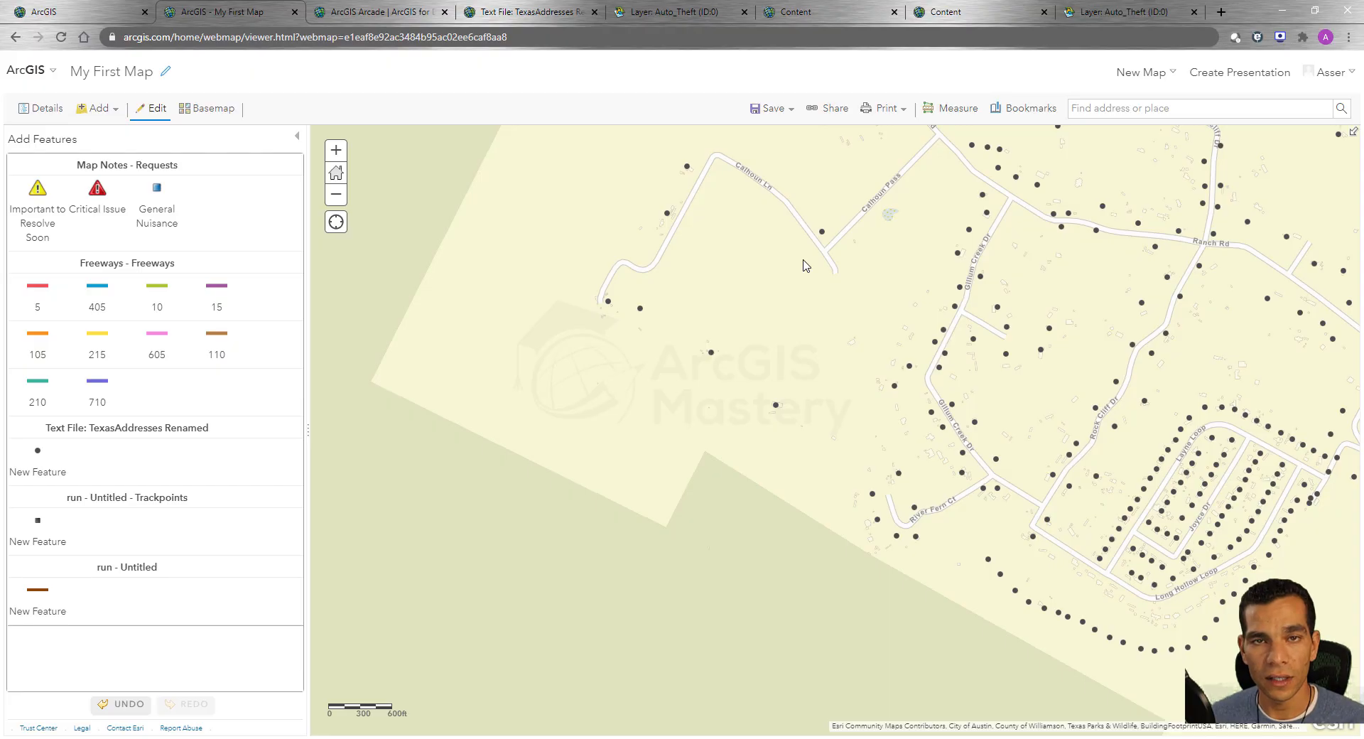
click(773, 108)
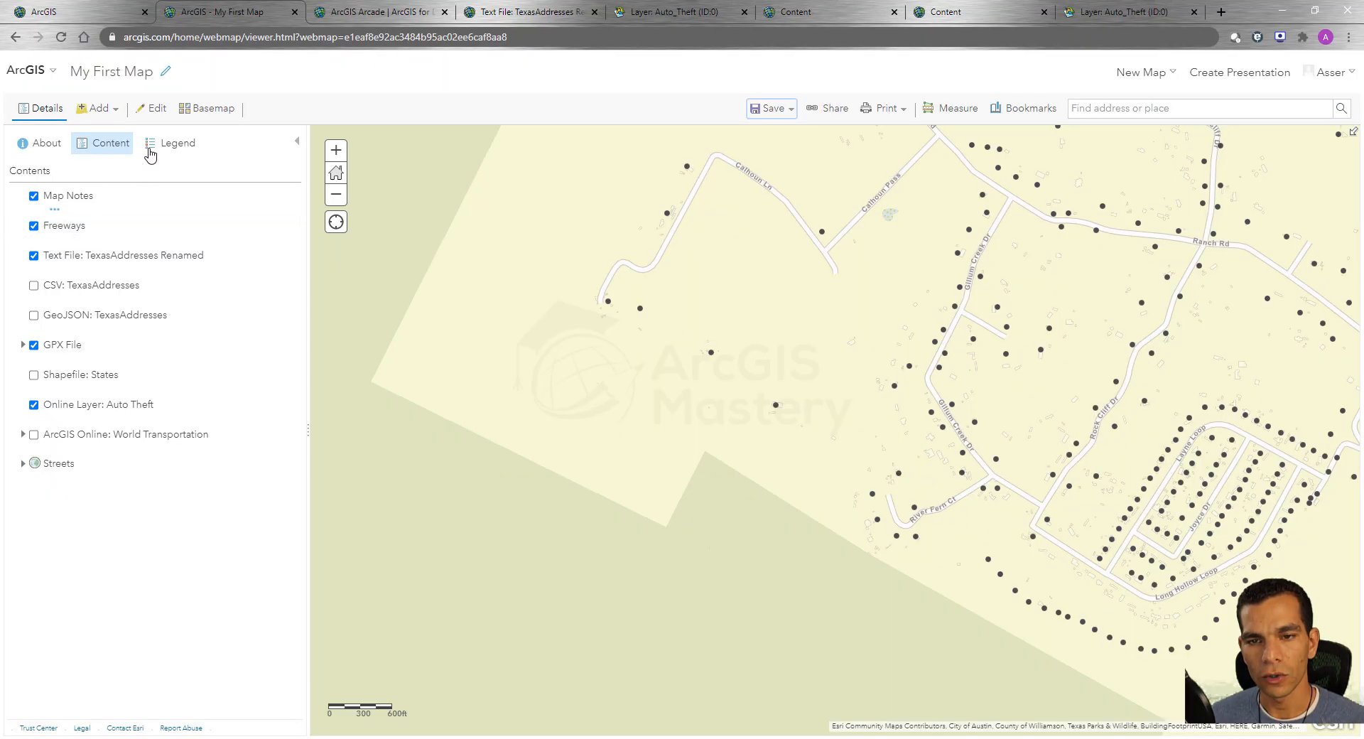
Add another Text File: TexasAddresses Renamed point west of Calhoun Ln without attributes, and undo that addition.
click(143, 115)
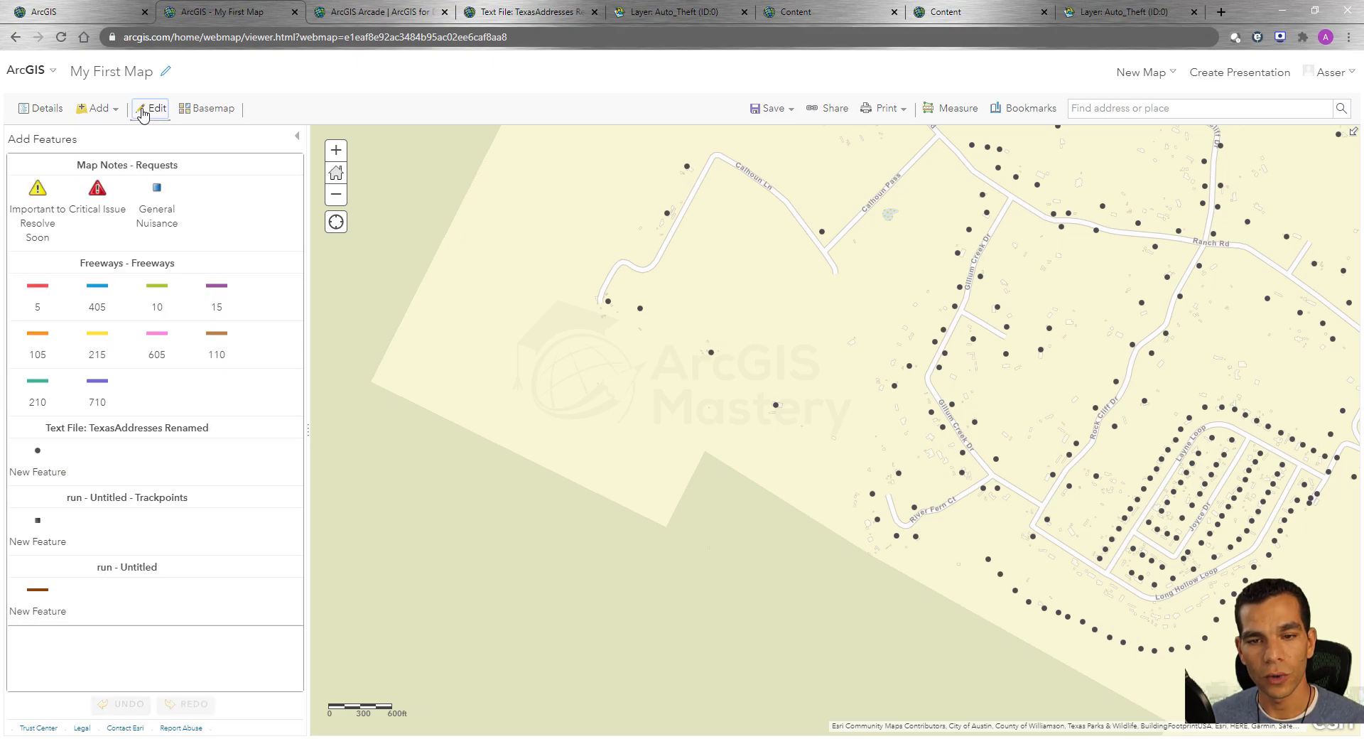
click(38, 455)
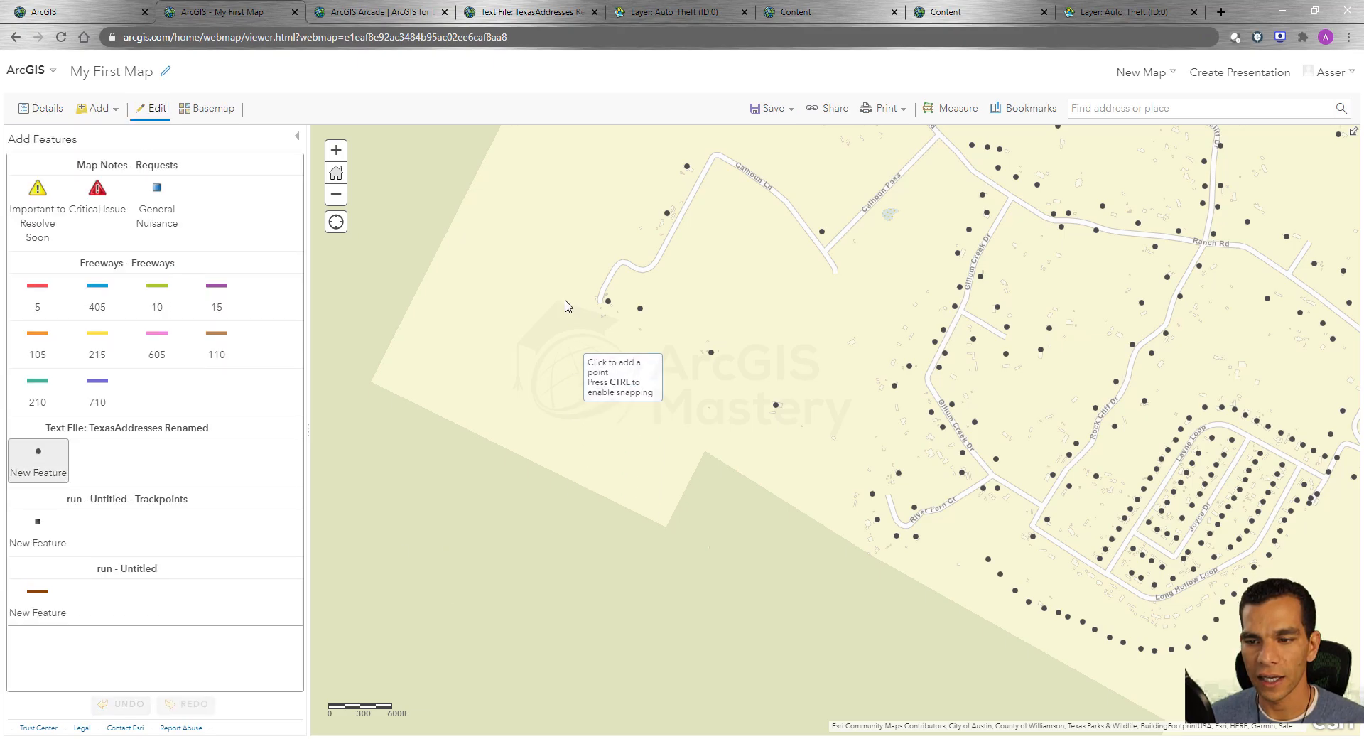
click(544, 246)
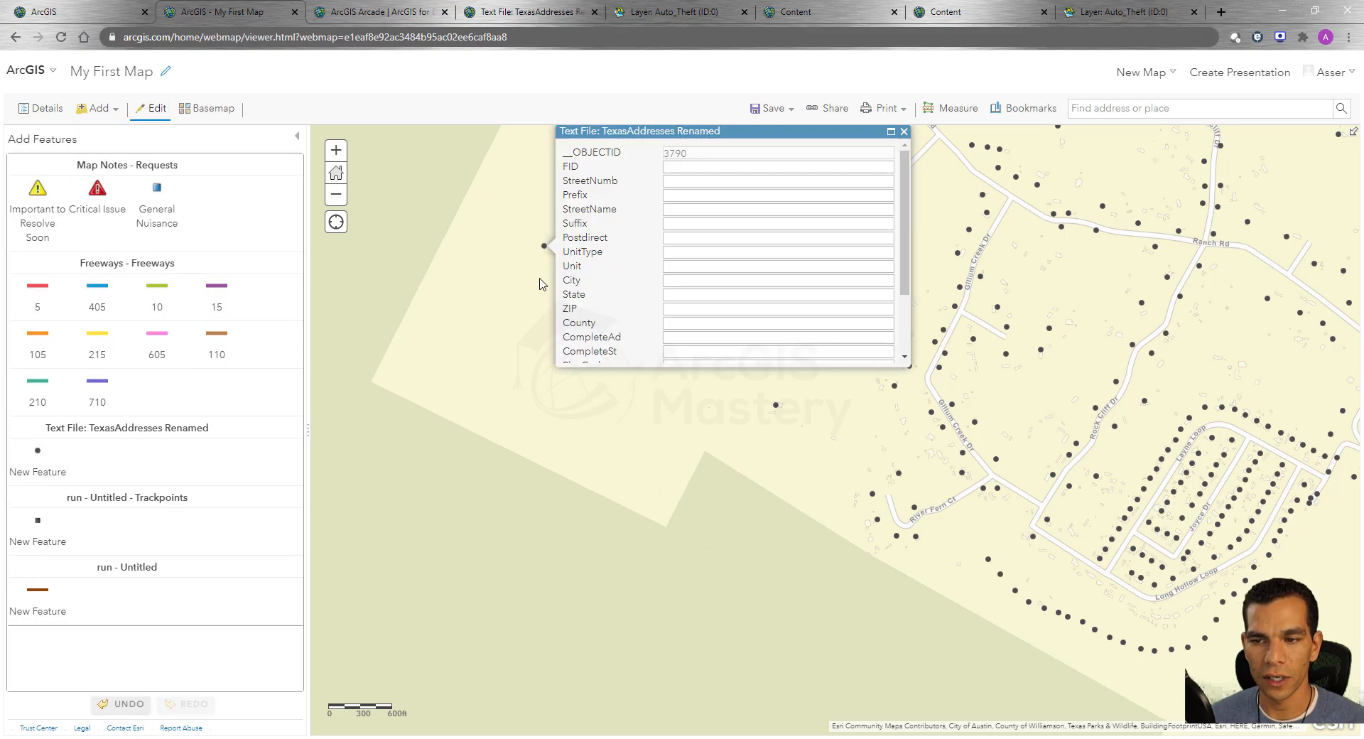
click(903, 133)
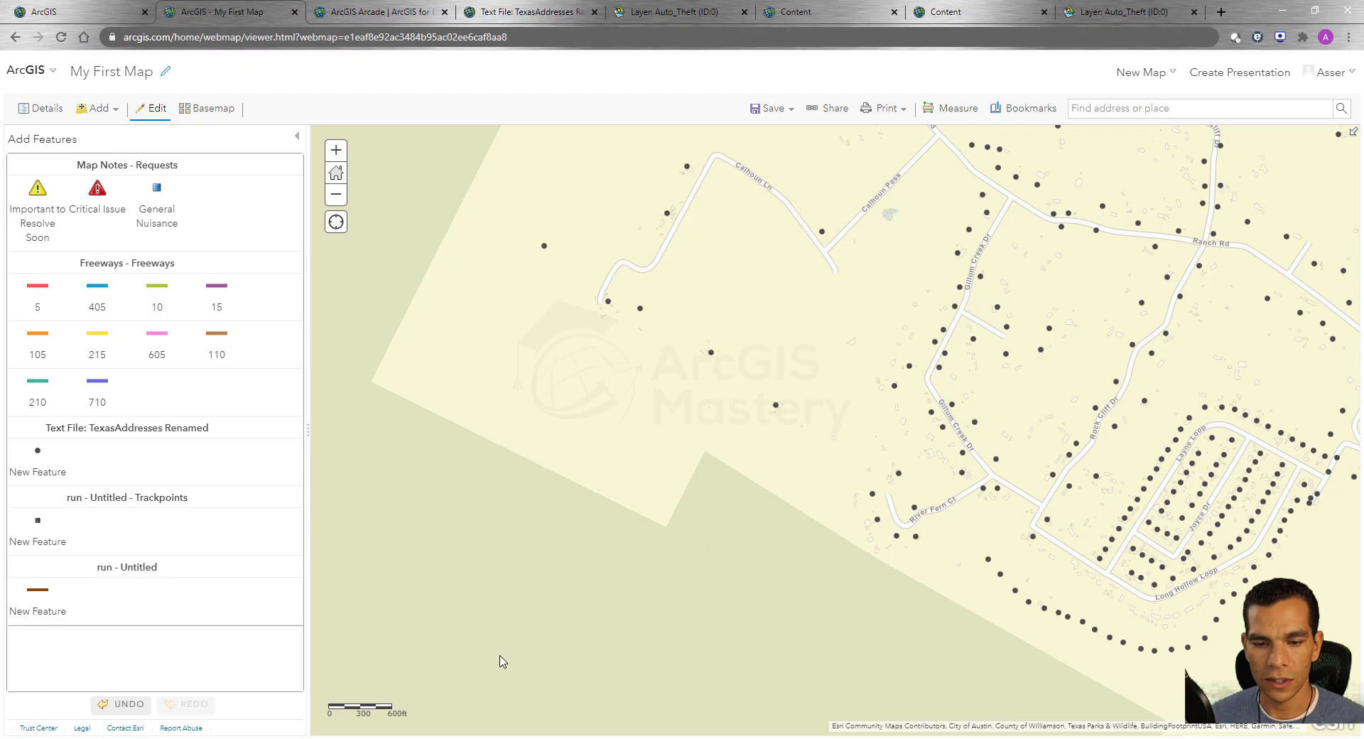
click(128, 706)
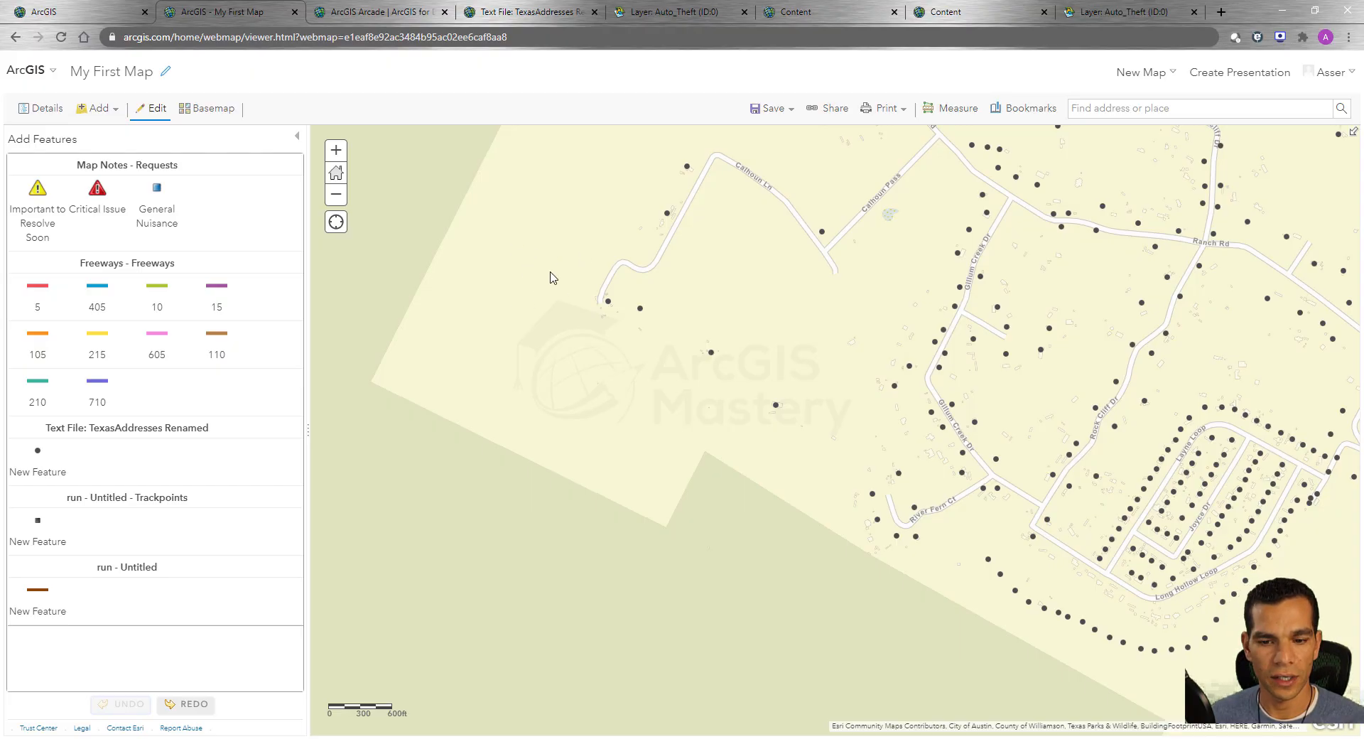
Redo the undone addition of the point west of Calhoun Ln and close its attribute form without entering values.
click(190, 706)
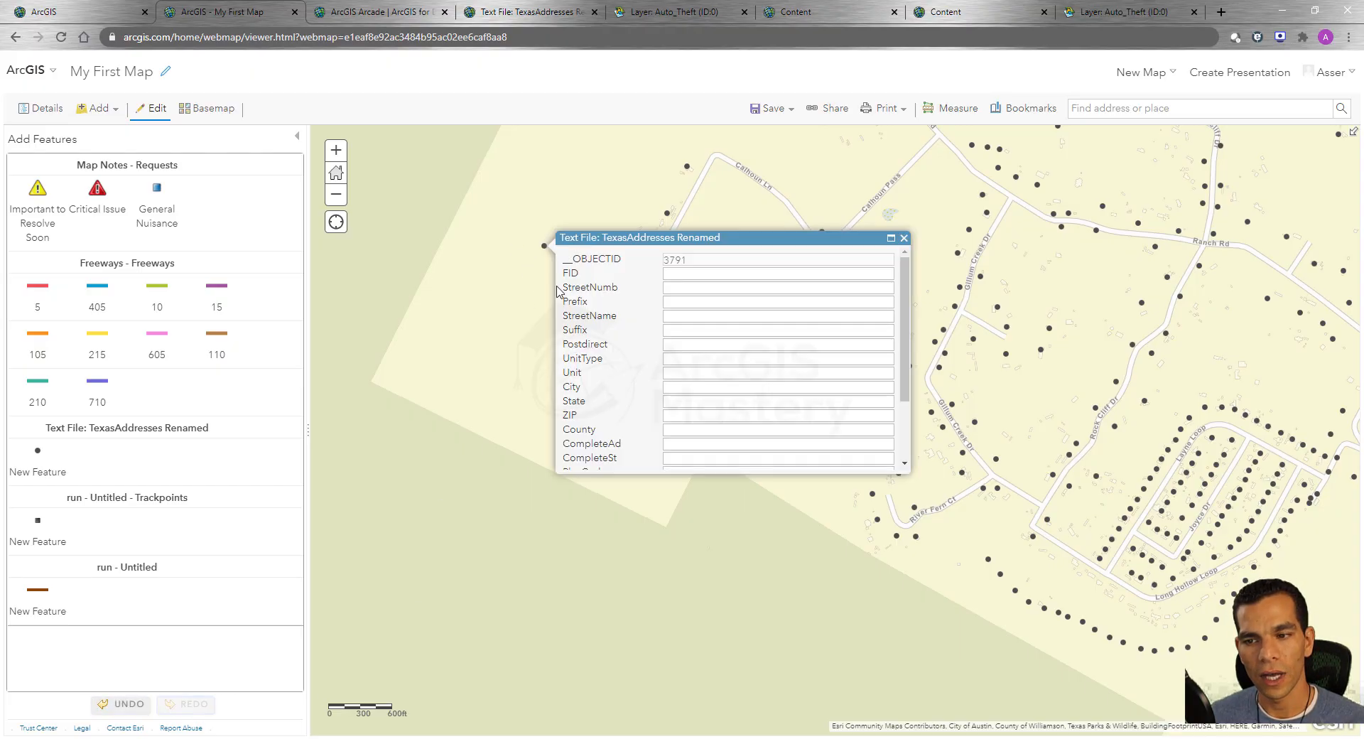
click(903, 238)
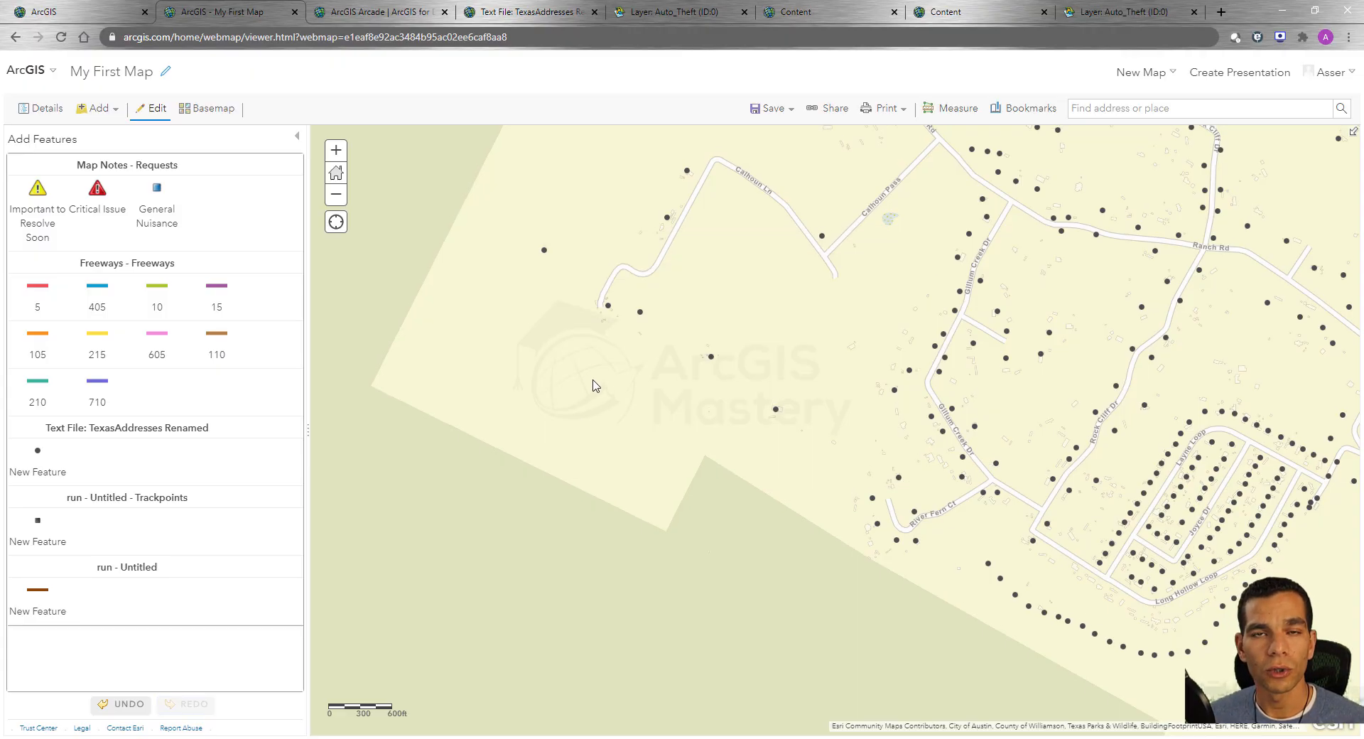
Move the address point just southeast of Calhoun Ln's western end slightly south, and shift the next point to its southeast westward, close to it.
click(641, 313)
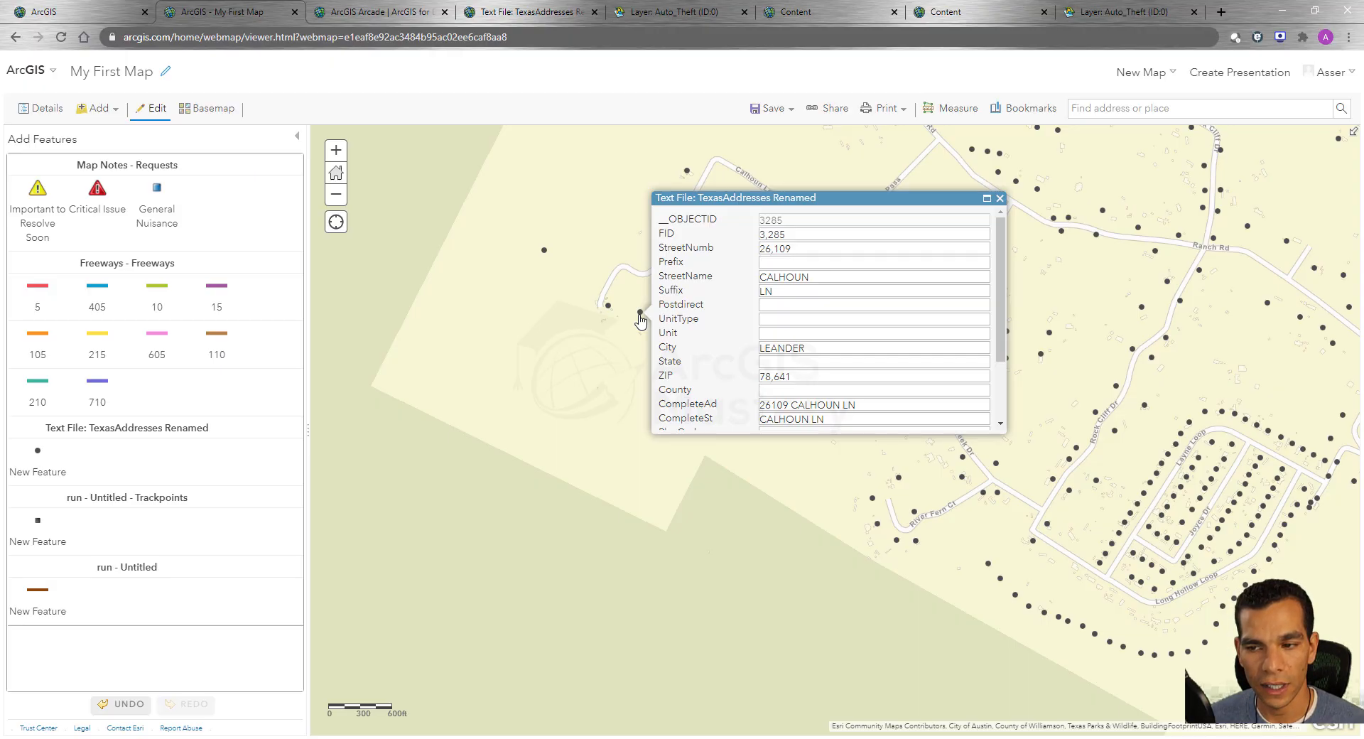
mouse_move(640, 319)
mouse_down()
mouse_move(625, 369)
mouse_move(596, 377)
mouse_move(573, 352)
mouse_move(568, 384)
mouse_move(534, 354)
mouse_move(563, 378)
mouse_move(637, 346)
mouse_move(631, 361)
mouse_move(642, 337)
mouse_up()
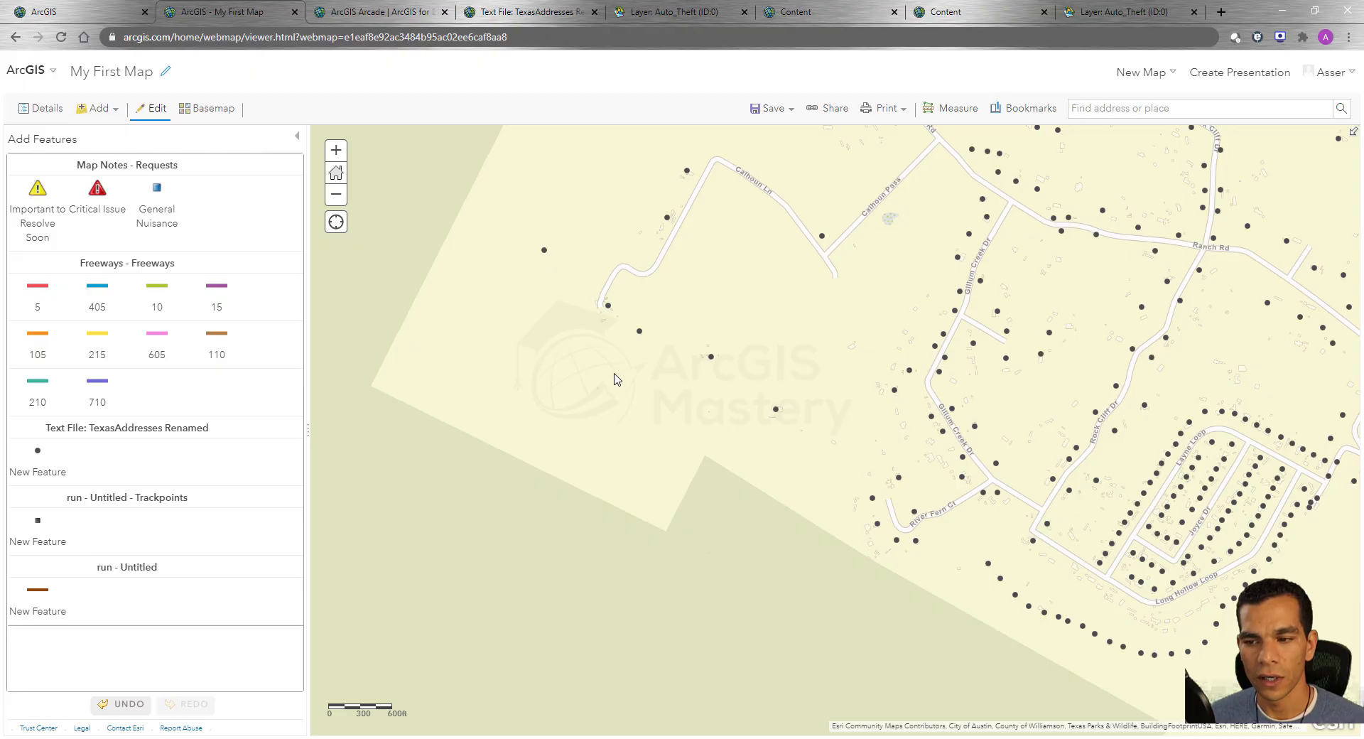
click(711, 357)
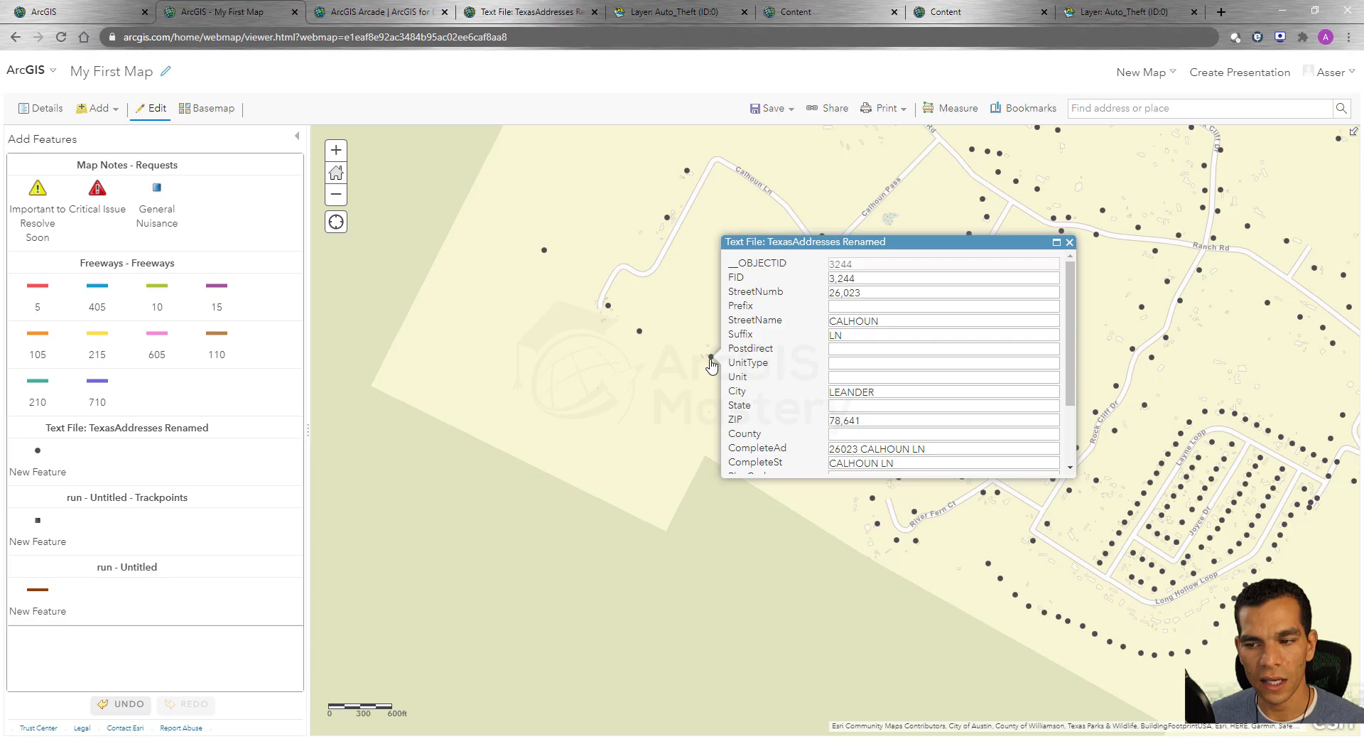
click(692, 383)
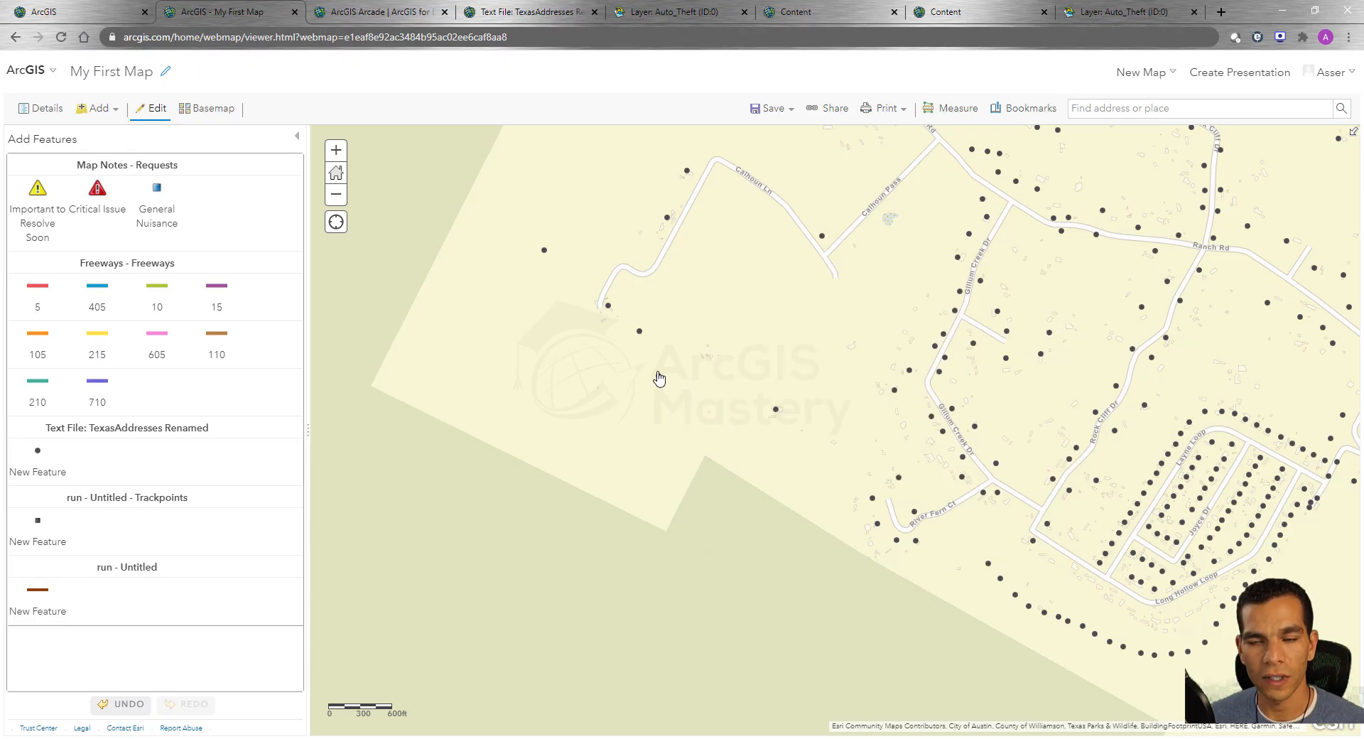
drag(662, 403, 657, 373)
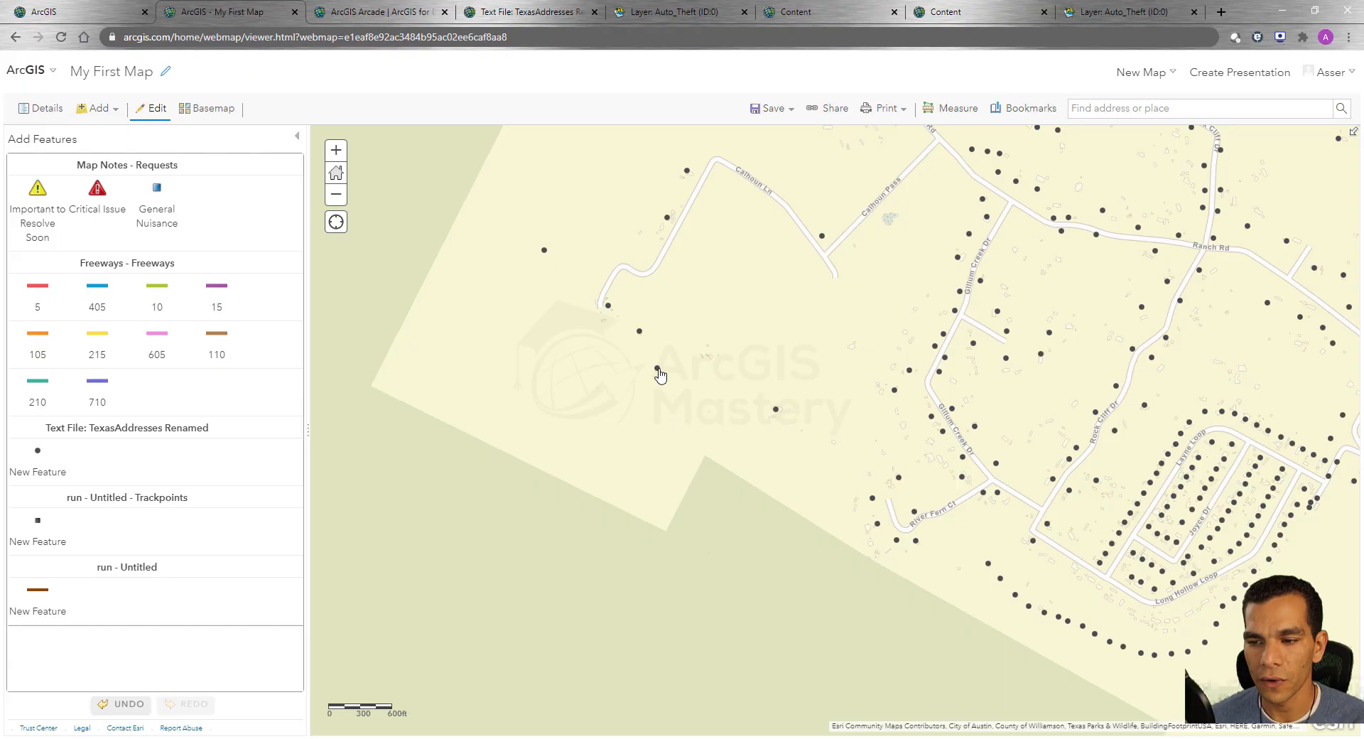
Move the address point along the west side of Calhoun Ln northwest, farther away from the road.
click(667, 219)
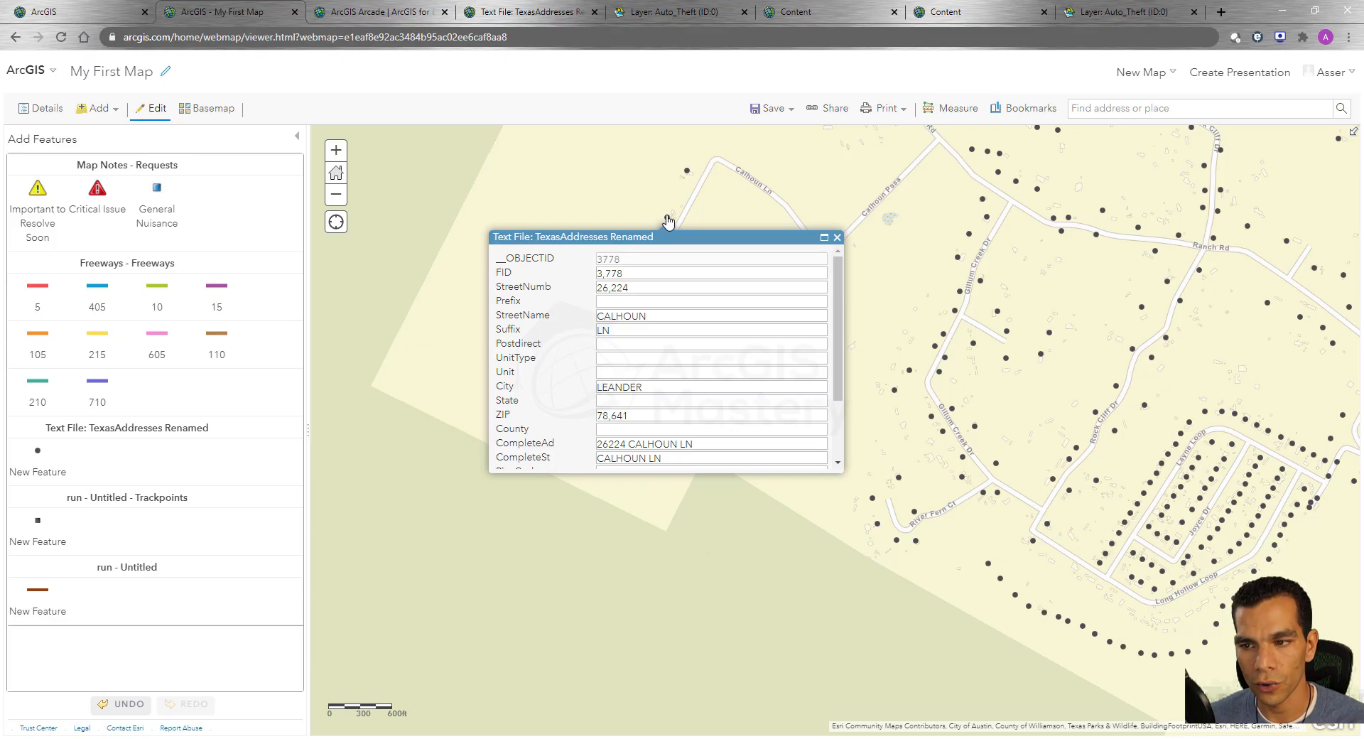
click(667, 221)
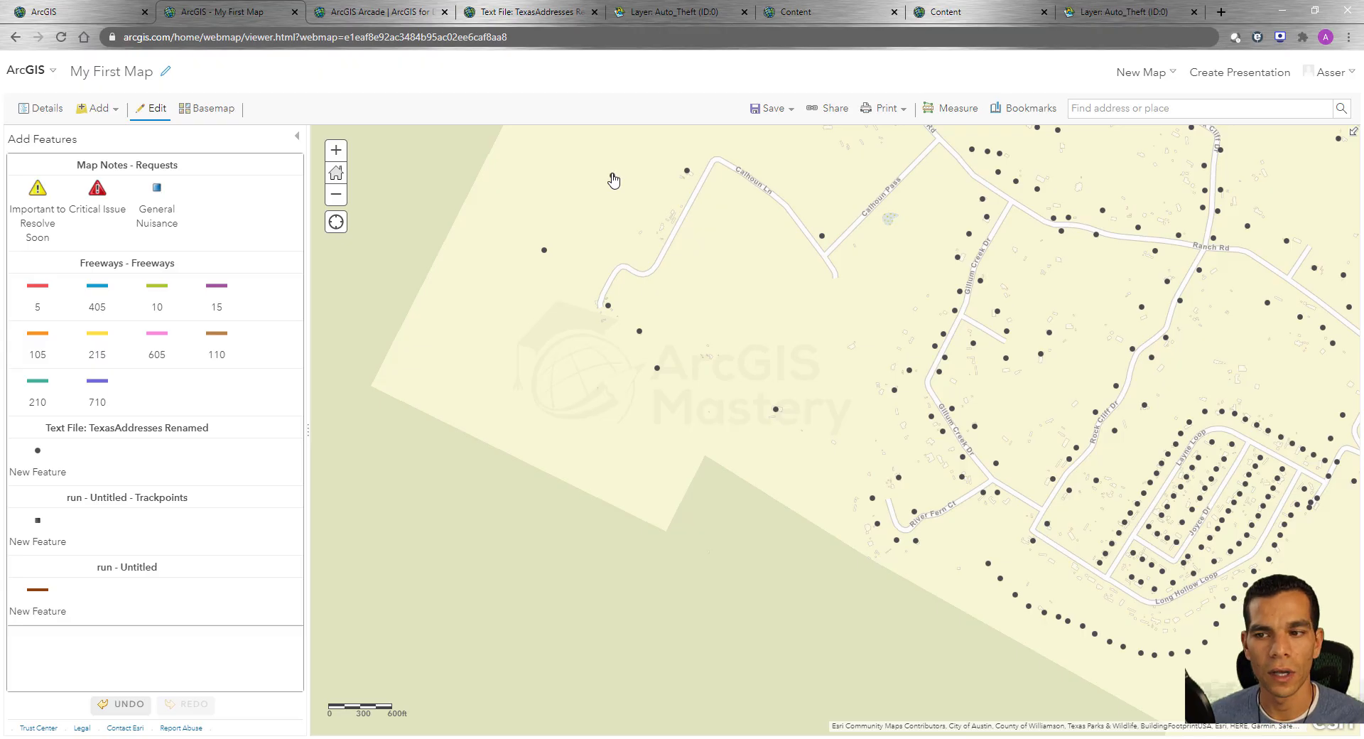